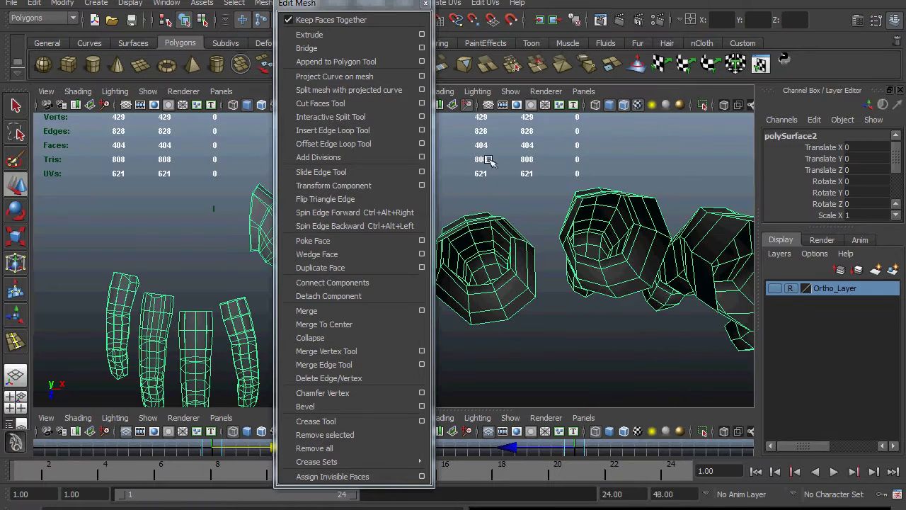
# Select the four facing border edges, two on each of the first pair of adjacent fingers
pyautogui.moveTo(507, 243); pyautogui.dragTo(509, 224, button='right')
pyautogui.keyDown('alt'); pyautogui.moveTo(554, 317); pyautogui.dragTo(521, 346); pyautogui.keyUp('alt')
pyautogui.click(536, 195)
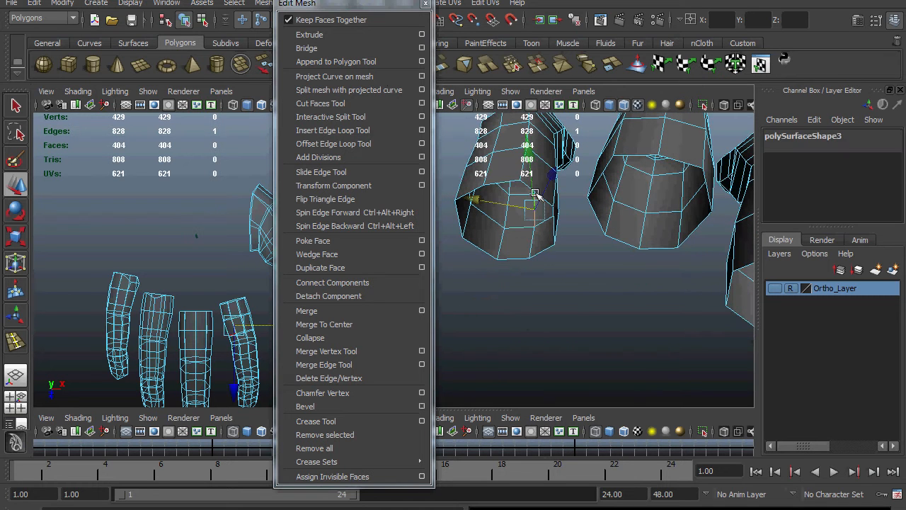
pyautogui.click(587, 255)
pyautogui.click(533, 188)
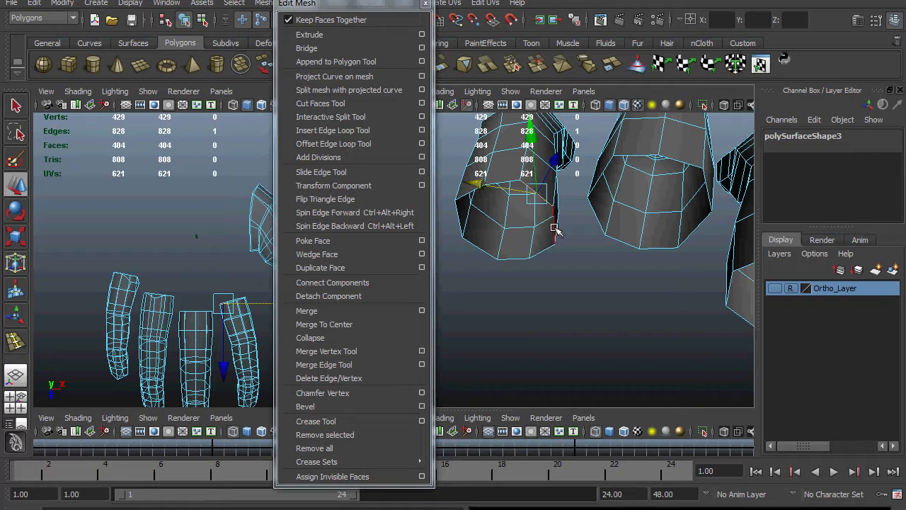
pyautogui.keyDown('shift'); pyautogui.click(557, 224); pyautogui.keyUp('shift')
pyautogui.keyDown('alt'); pyautogui.moveTo(576, 244); pyautogui.dragTo(631, 196); pyautogui.keyUp('alt')
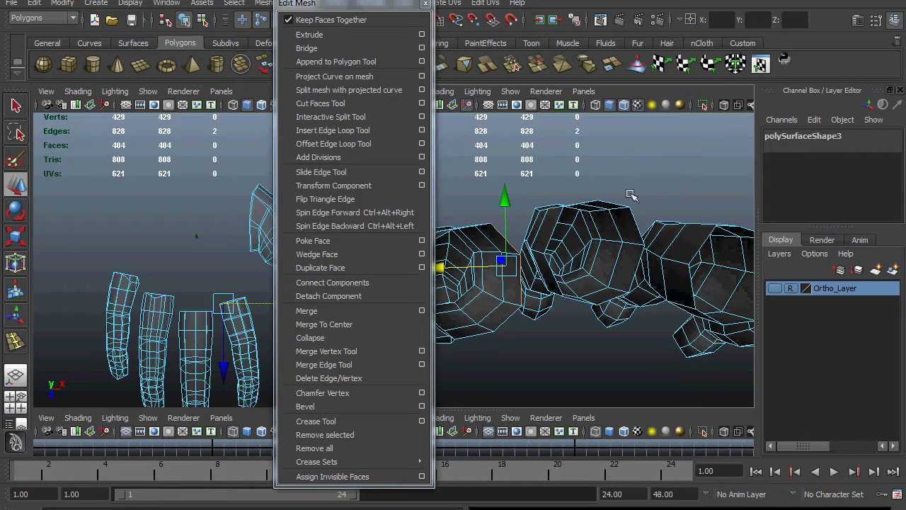
pyautogui.keyDown('shift'); pyautogui.click(558, 241); pyautogui.keyUp('shift')
pyautogui.keyDown('alt'); pyautogui.moveTo(557, 280); pyautogui.dragTo(495, 318); pyautogui.keyUp('alt')
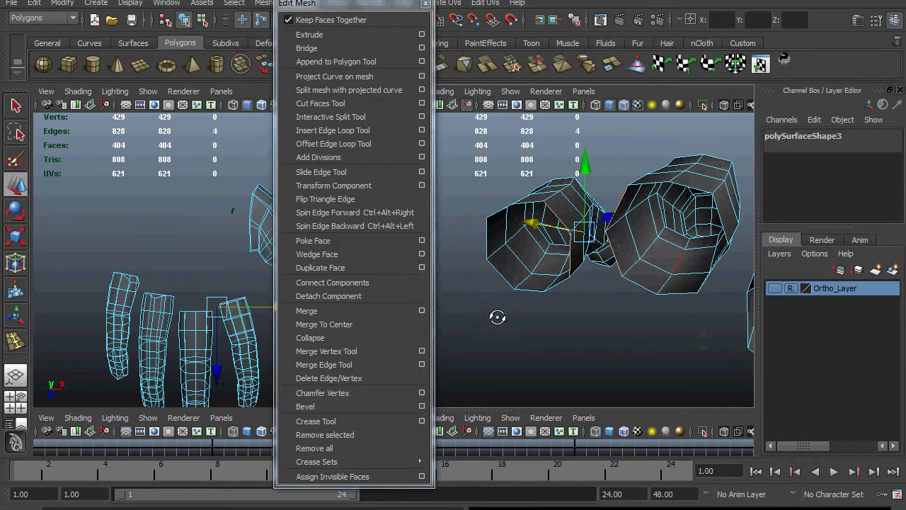
# Try bridging the selected finger edges along a linear path with 5 divisions, and undo the bridge
pyautogui.click(422, 49)
pyautogui.moveTo(0, 199); pyautogui.dragTo(213, 271)
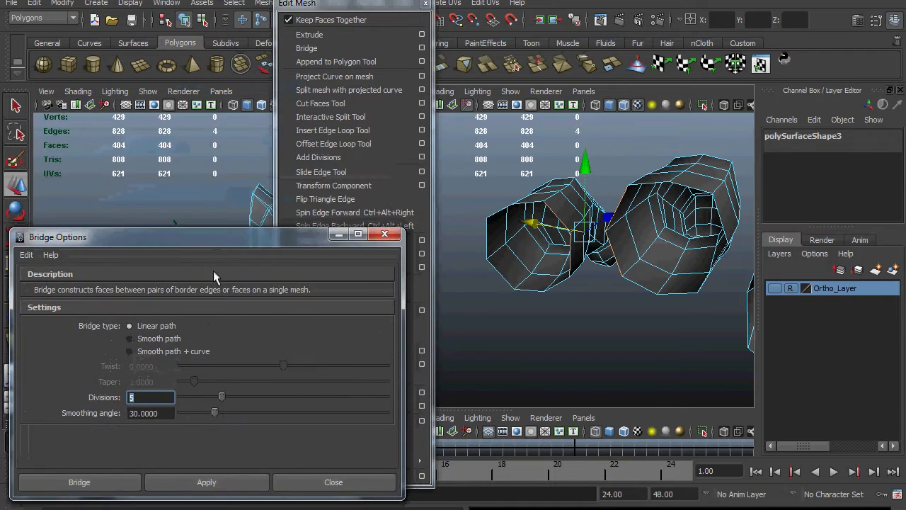
pyautogui.click(197, 483)
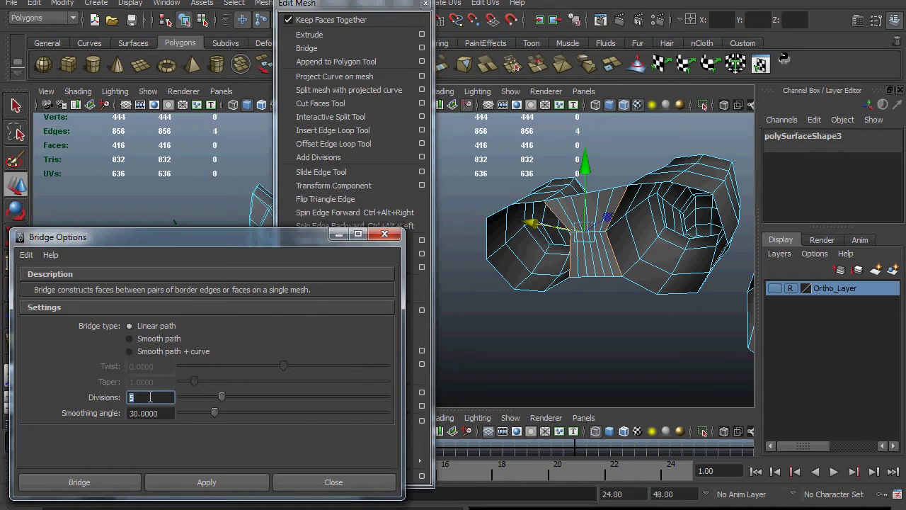
pyautogui.hotkey('ctrl', 'z')
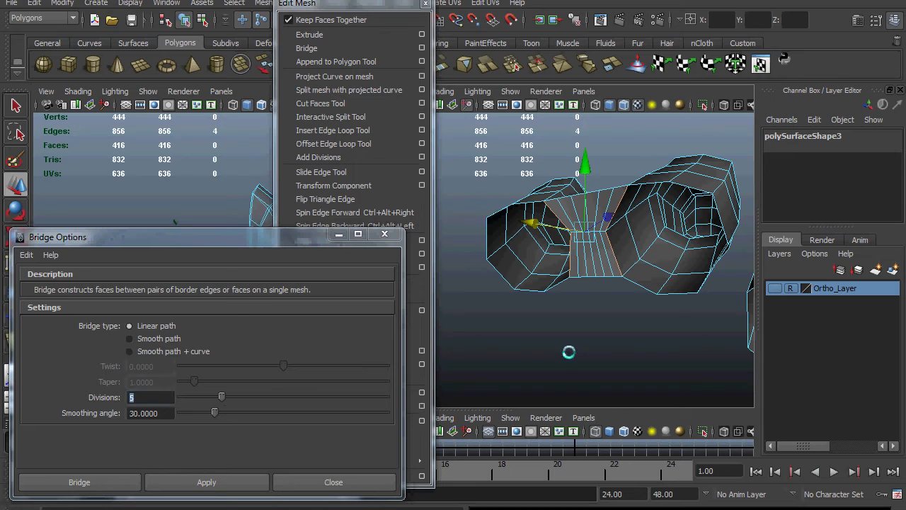
# Bridge the selected finger edges along a linear path with 1 division
pyautogui.click(147, 397)
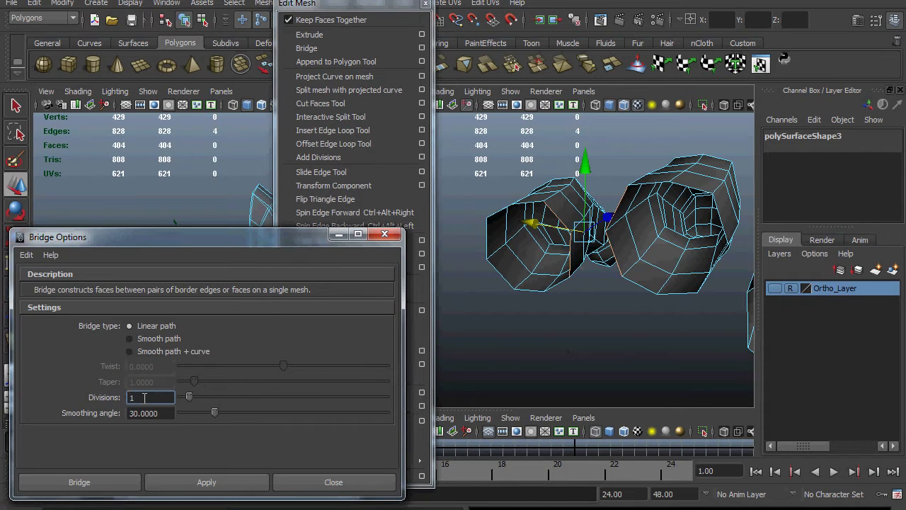
pyautogui.click(235, 485)
pyautogui.keyDown('alt'); pyautogui.moveTo(579, 326); pyautogui.dragTo(621, 372); pyautogui.keyUp('alt')
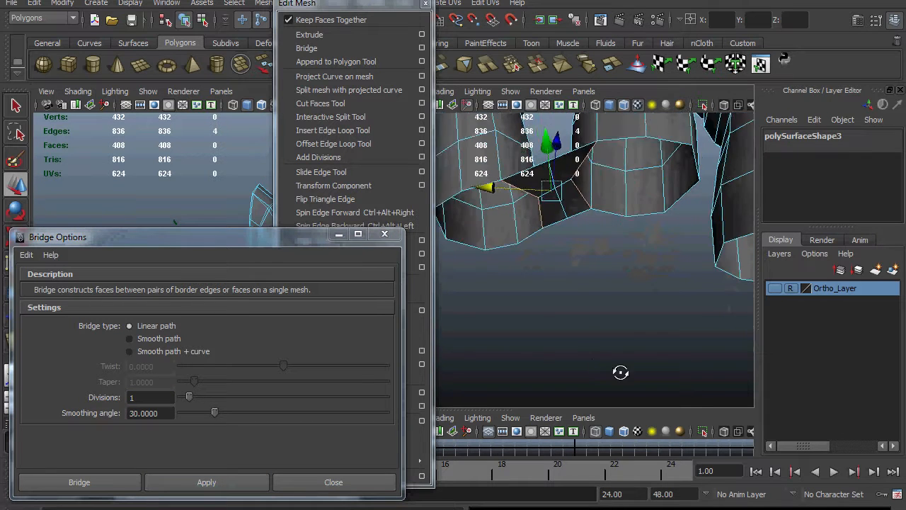
# Select the two middle edges of the new bridge and move them to shape the webbing between the fingers
pyautogui.click(575, 305)
pyautogui.keyDown('alt'); pyautogui.moveTo(568, 281); pyautogui.dragTo(567, 261); pyautogui.keyUp('alt')
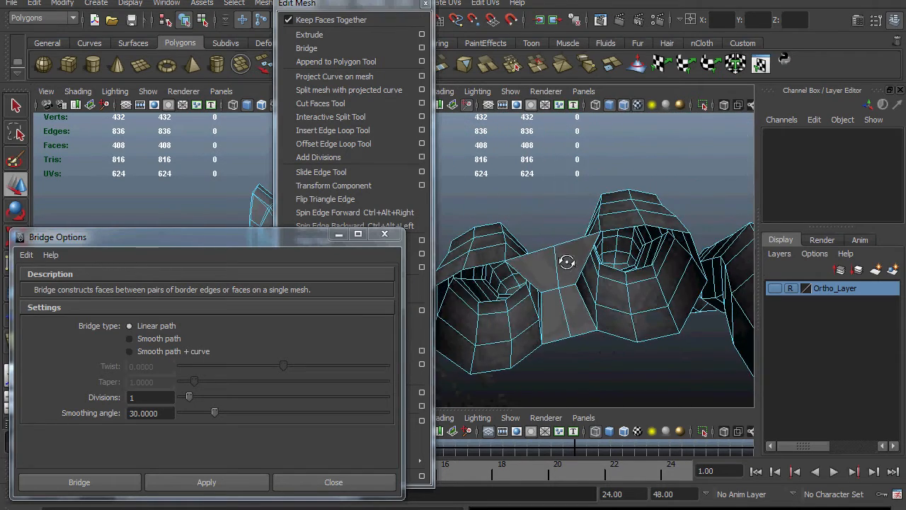
pyautogui.click(559, 269)
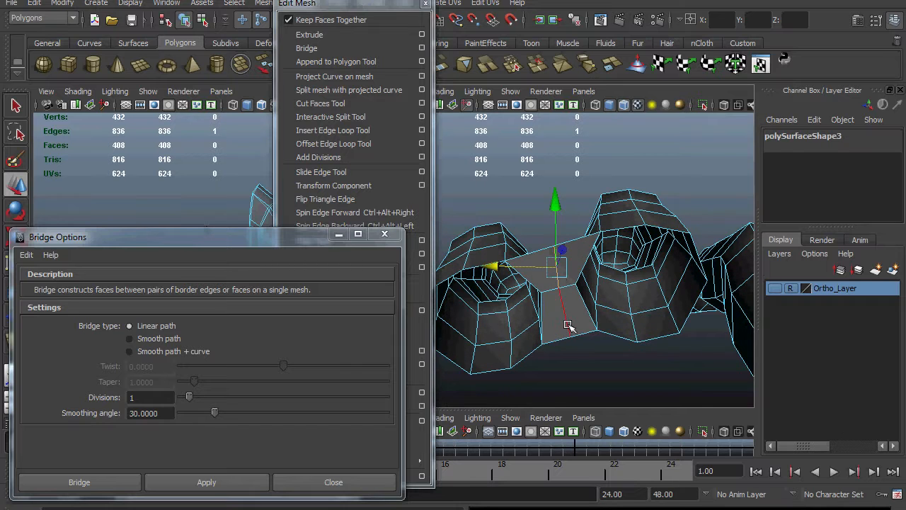
pyautogui.keyDown('alt'); pyautogui.moveTo(599, 374); pyautogui.dragTo(681, 428); pyautogui.keyUp('alt')
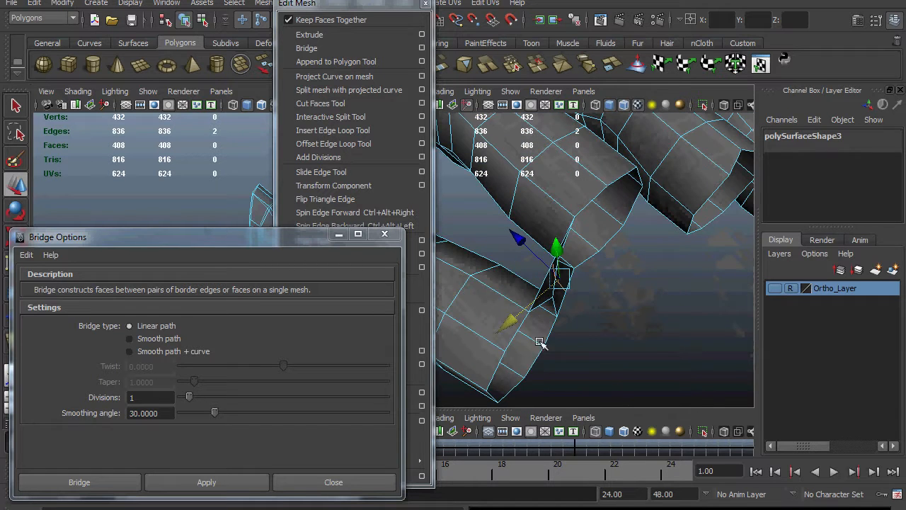
pyautogui.hotkey('ctrl', 'z')
pyautogui.moveTo(502, 229); pyautogui.dragTo(529, 251)
pyautogui.keyDown('alt'); pyautogui.moveTo(640, 312); pyautogui.dragTo(596, 280); pyautogui.keyUp('alt')
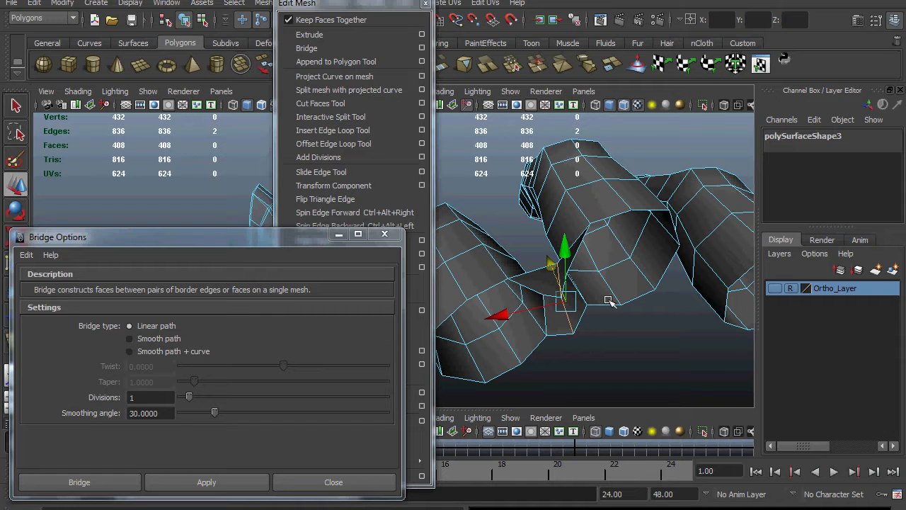
# Try closing the gap between the second and third fingers by appending a polygon between their open borders
pyautogui.keyDown('alt'); pyautogui.moveTo(611, 308); pyautogui.dragTo(543, 198); pyautogui.keyUp('alt')
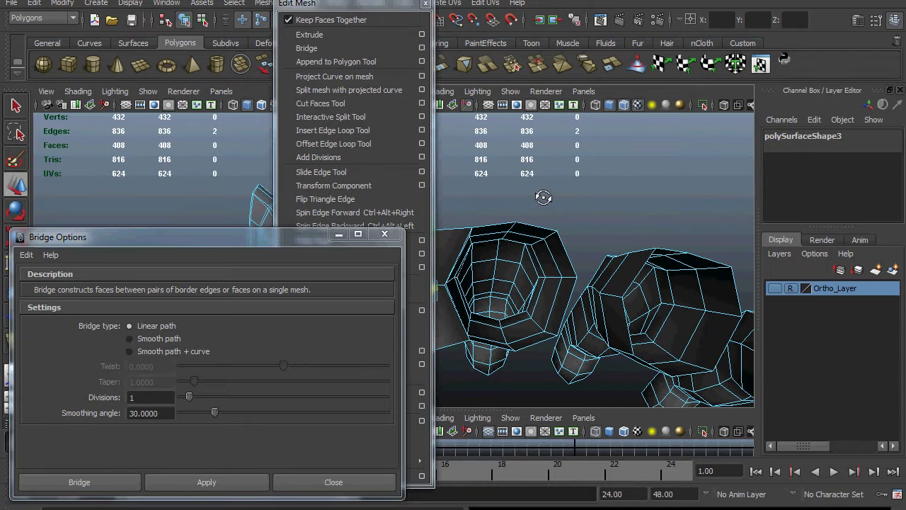
pyautogui.click(383, 66)
pyautogui.keyDown('alt'); pyautogui.moveTo(601, 226); pyautogui.dragTo(571, 231); pyautogui.keyUp('alt')
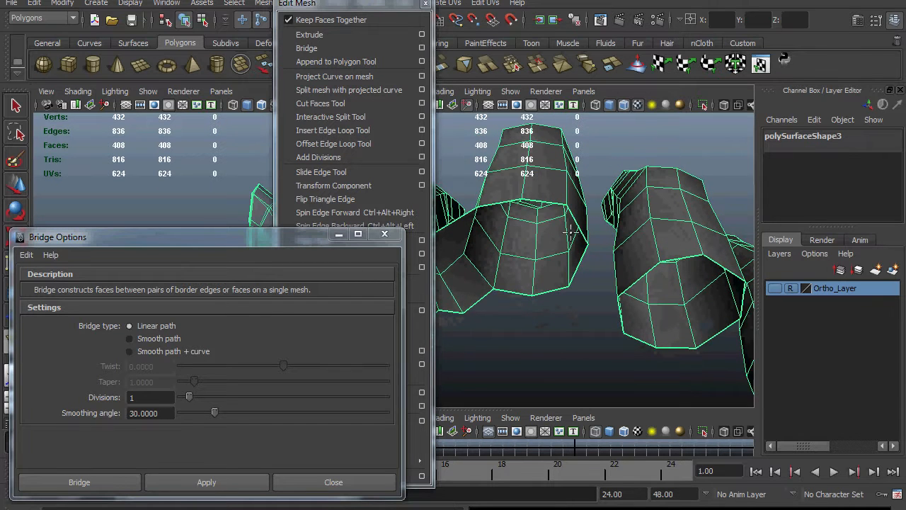
pyautogui.click(577, 222)
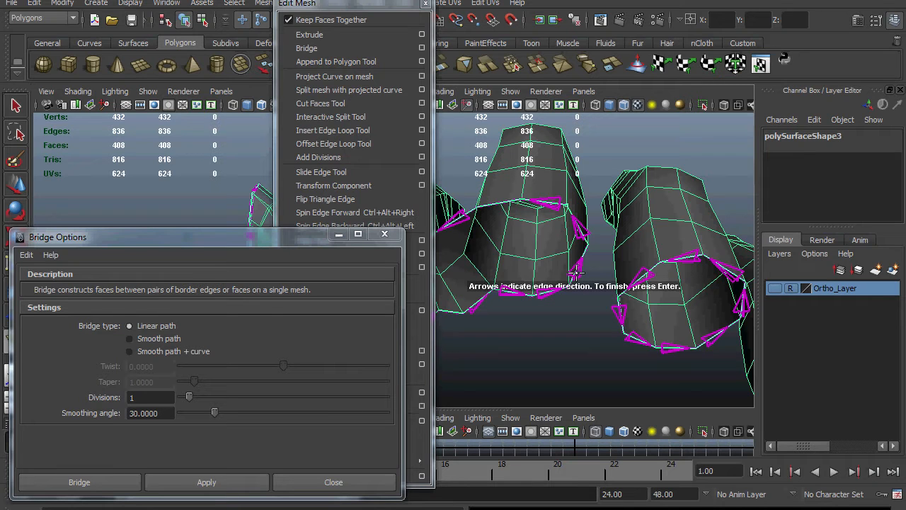
pyautogui.press('Return')
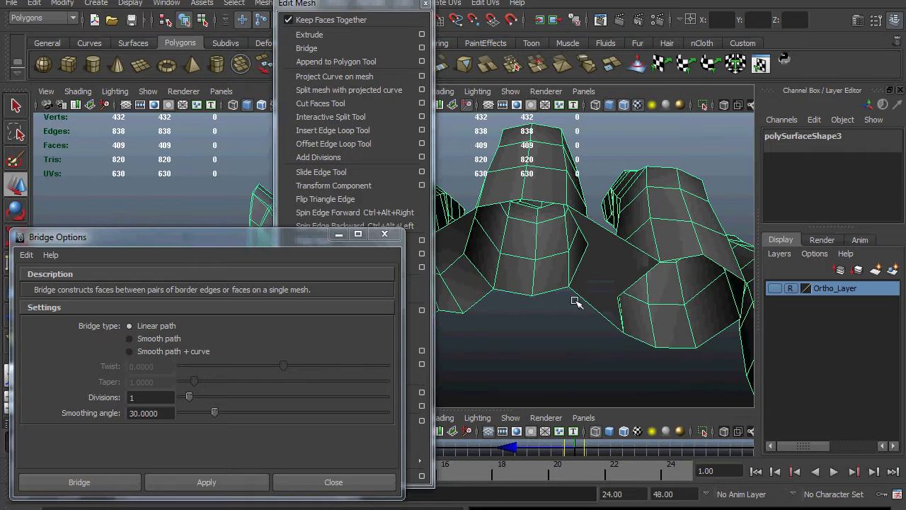
pyautogui.keyDown('alt'); pyautogui.moveTo(574, 301); pyautogui.dragTo(660, 279); pyautogui.keyUp('alt')
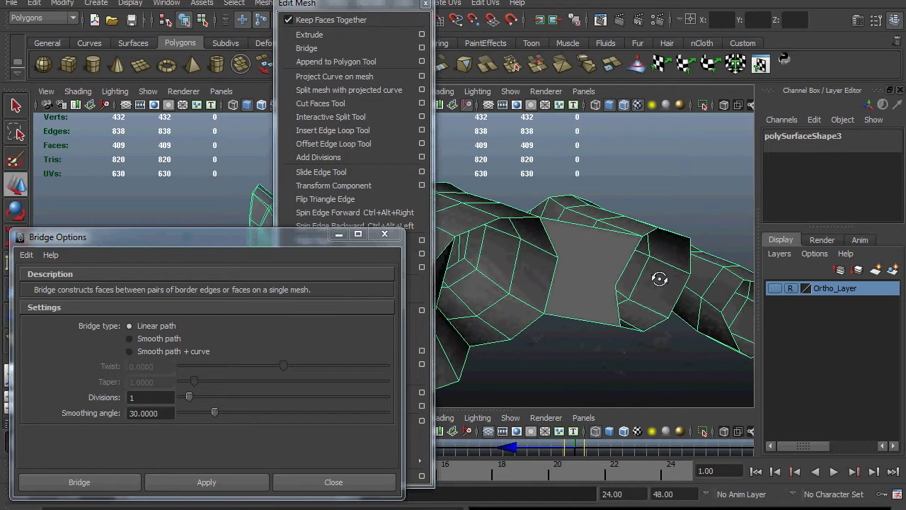
# Try splitting the appended polygon with the Interactive Split Tool, after resetting its settings to default
pyautogui.click(376, 121)
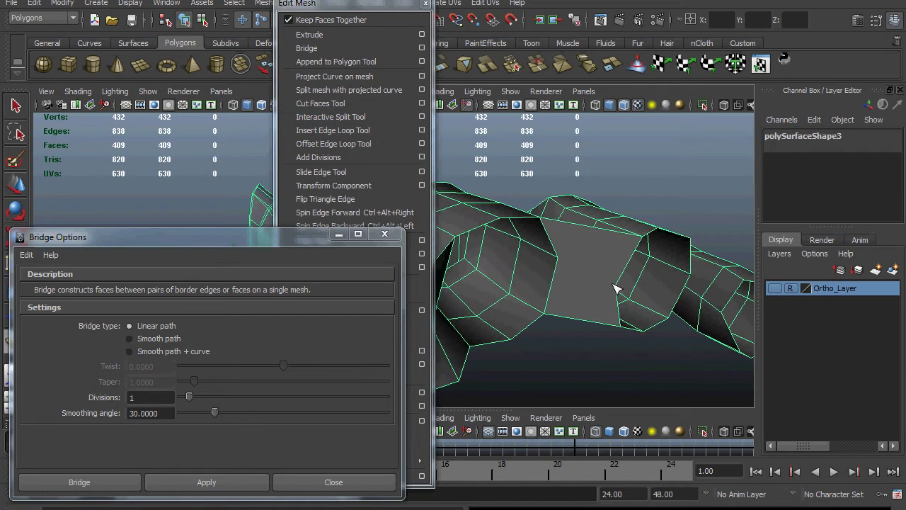
pyautogui.moveTo(616, 289); pyautogui.dragTo(582, 286, button='right')
pyautogui.click(425, 117)
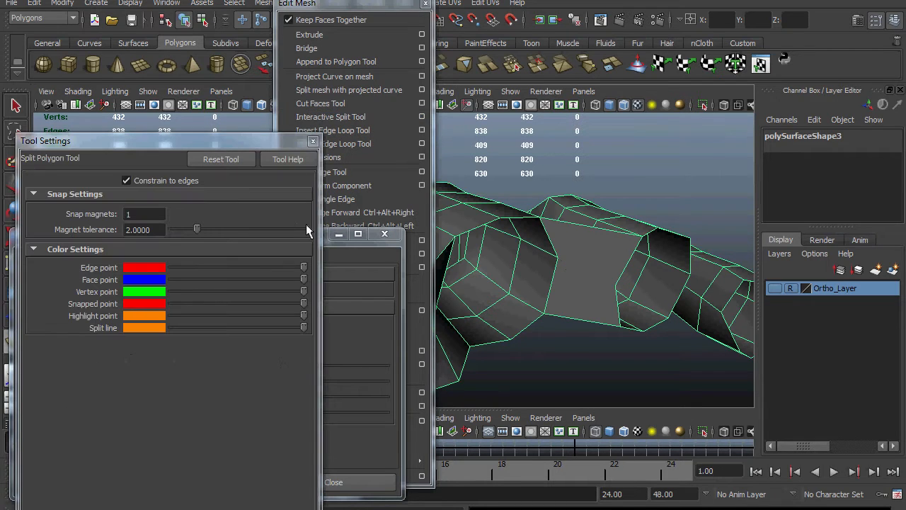
pyautogui.click(236, 158)
pyautogui.keyDown('alt'); pyautogui.moveTo(621, 276); pyautogui.dragTo(515, 239); pyautogui.keyUp('alt')
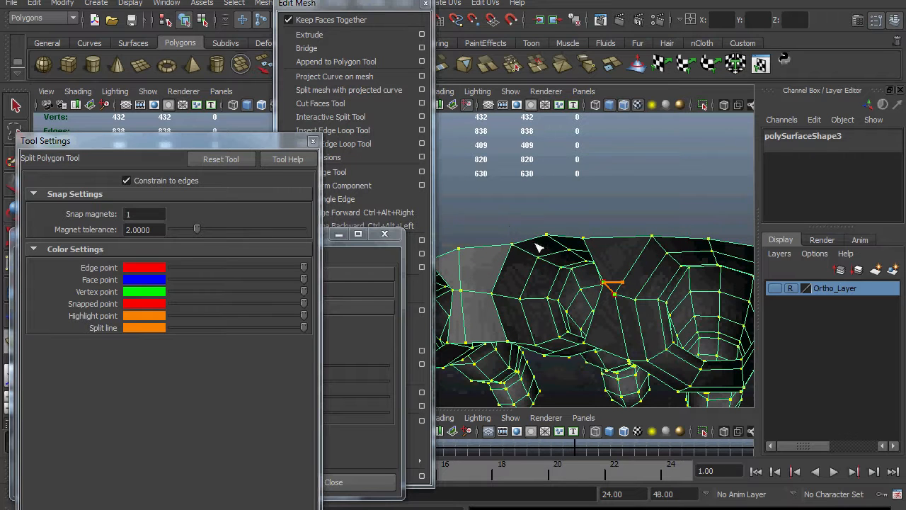
pyautogui.moveTo(614, 284); pyautogui.dragTo(615, 287)
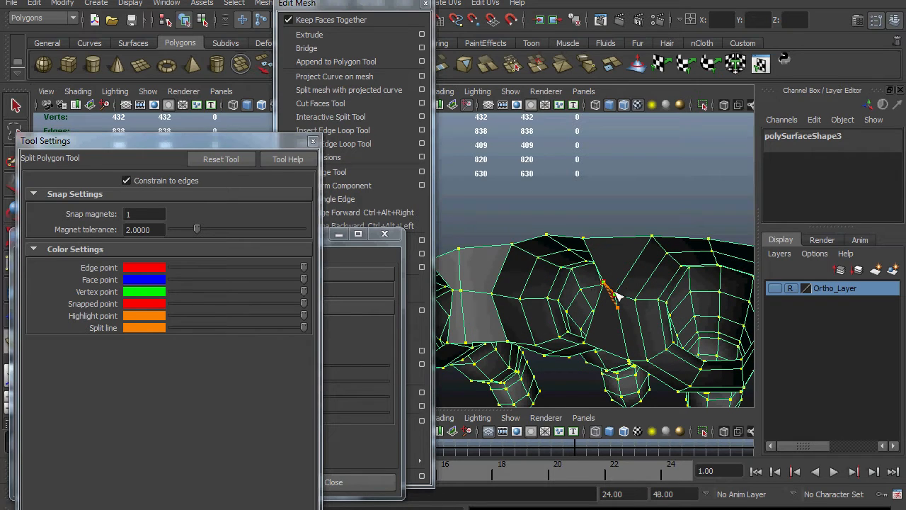
pyautogui.press('Return')
pyautogui.press('w')
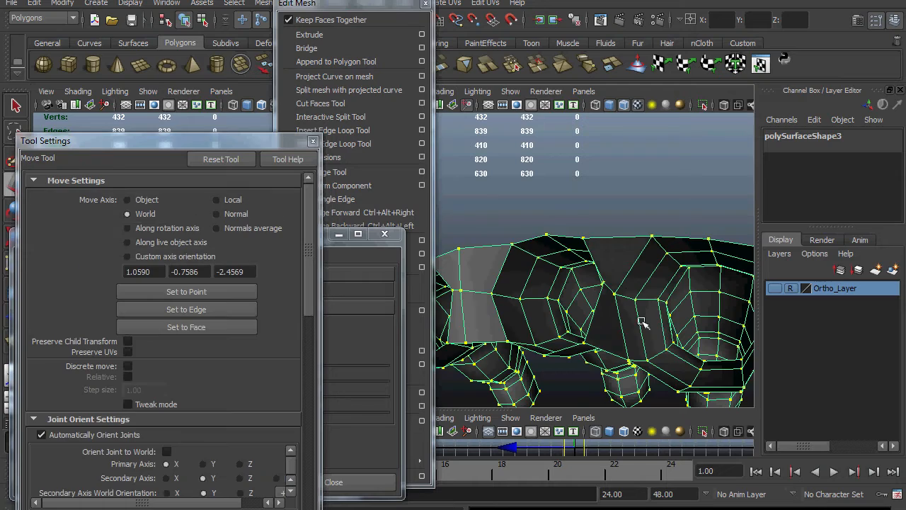
pyautogui.keyDown('alt'); pyautogui.moveTo(644, 322); pyautogui.dragTo(731, 348); pyautogui.keyUp('alt')
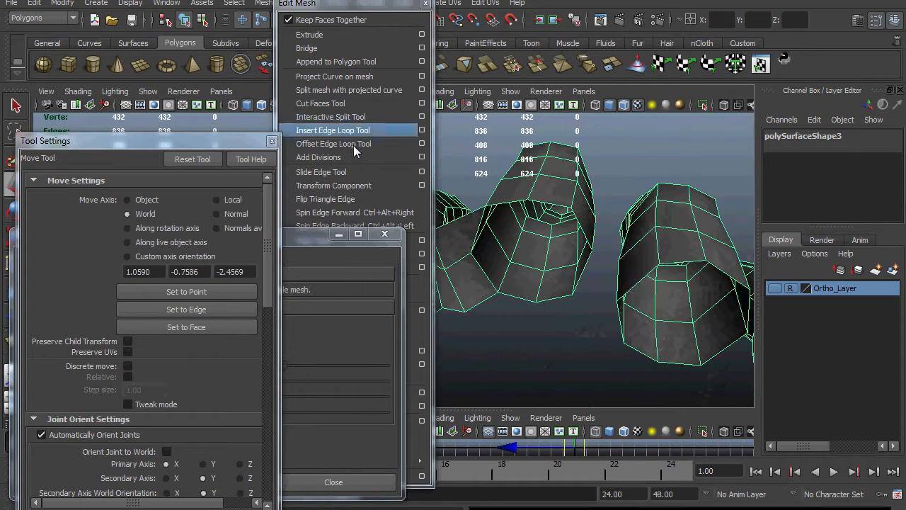
# Select the four facing border edges of the second and third fingers and bridge them with 1 division
pyautogui.moveTo(583, 223); pyautogui.dragTo(583, 193, button='right')
pyautogui.click(583, 232)
pyautogui.keyDown('shift'); pyautogui.click(584, 268); pyautogui.keyUp('shift')
pyautogui.keyDown('alt'); pyautogui.moveTo(586, 266); pyautogui.dragTo(643, 269); pyautogui.keyUp('alt')
pyautogui.keyDown('shift'); pyautogui.click(637, 267); pyautogui.keyUp('shift')
pyautogui.keyDown('shift'); pyautogui.click(620, 310); pyautogui.keyUp('shift')
pyautogui.keyDown('alt'); pyautogui.moveTo(620, 310); pyautogui.dragTo(648, 344); pyautogui.keyUp('alt')
pyautogui.keyDown('shift'); pyautogui.click(629, 304); pyautogui.keyUp('shift')
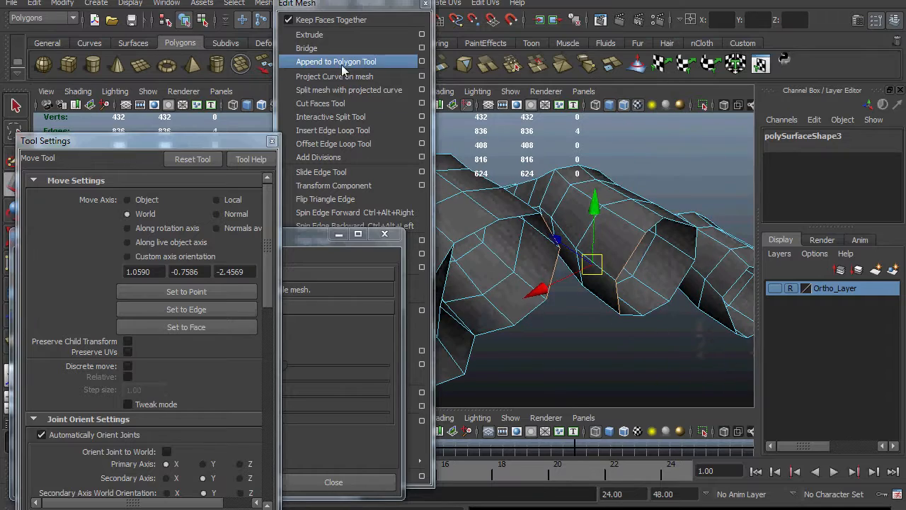
pyautogui.click(421, 48)
pyautogui.click(207, 483)
# Bridge the facing border edges of the last pair of adjacent fingers with 1 division
pyautogui.keyDown('alt'); pyautogui.moveTo(653, 205); pyautogui.dragTo(492, 329); pyautogui.keyUp('alt')
pyautogui.click(206, 486)
pyautogui.keyDown('alt'); pyautogui.moveTo(576, 392); pyautogui.dragTo(618, 322); pyautogui.keyUp('alt')
# Select the two middle edges of the bridge between the second and third fingers and reposition them
pyautogui.click(624, 259)
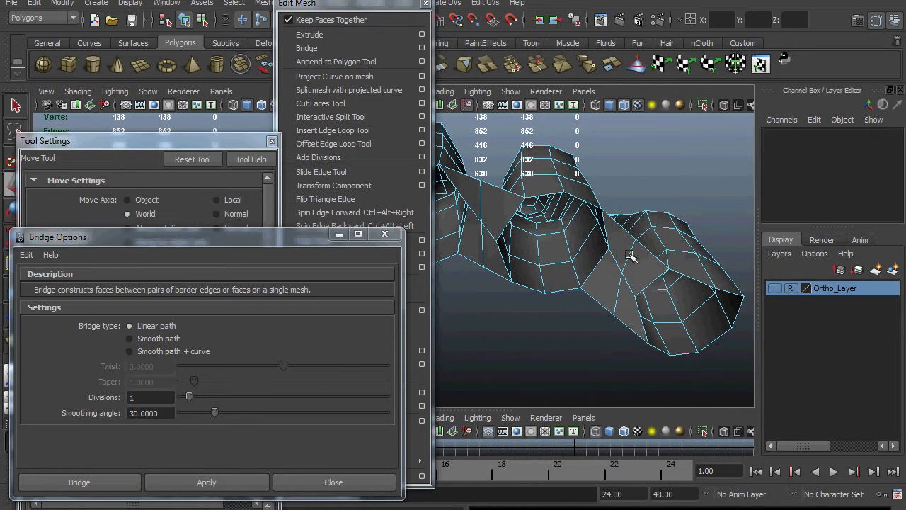
pyautogui.keyDown('alt'); pyautogui.moveTo(627, 259); pyautogui.dragTo(587, 269); pyautogui.keyUp('alt')
pyautogui.click(644, 266)
pyautogui.keyDown('shift'); pyautogui.click(630, 301); pyautogui.keyUp('shift')
pyautogui.keyDown('alt'); pyautogui.moveTo(630, 300); pyautogui.dragTo(651, 188); pyautogui.keyUp('alt')
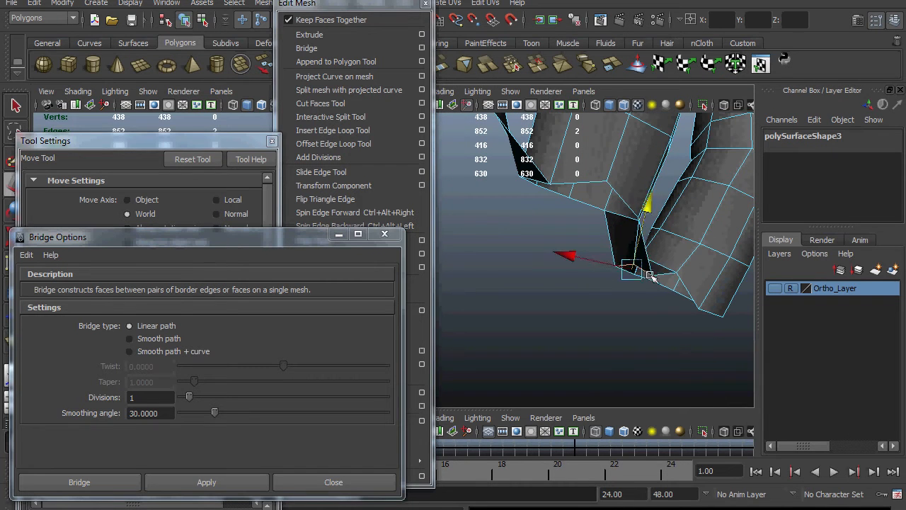
pyautogui.moveTo(589, 259); pyautogui.dragTo(574, 256)
pyautogui.keyDown('alt'); pyautogui.moveTo(528, 184); pyautogui.dragTo(550, 298); pyautogui.keyUp('alt')
pyautogui.keyDown('alt'); pyautogui.moveTo(550, 298); pyautogui.dragTo(490, 334); pyautogui.keyUp('alt')
pyautogui.moveTo(589, 215); pyautogui.dragTo(486, 183)
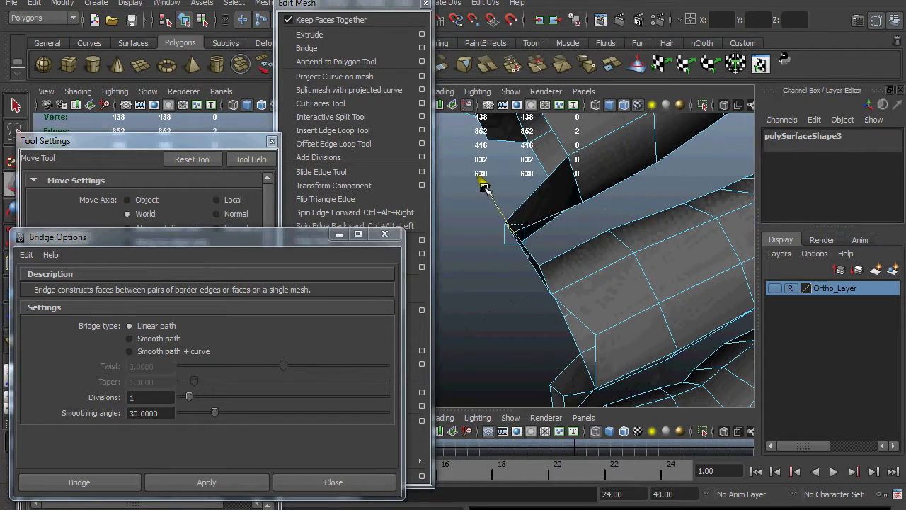
# Reselect the central bridge's middle edges and adjust their position further to refine the webbing
pyautogui.click(516, 234)
pyautogui.keyDown('alt'); pyautogui.moveTo(564, 198); pyautogui.dragTo(612, 201); pyautogui.keyUp('alt')
pyautogui.click(524, 250)
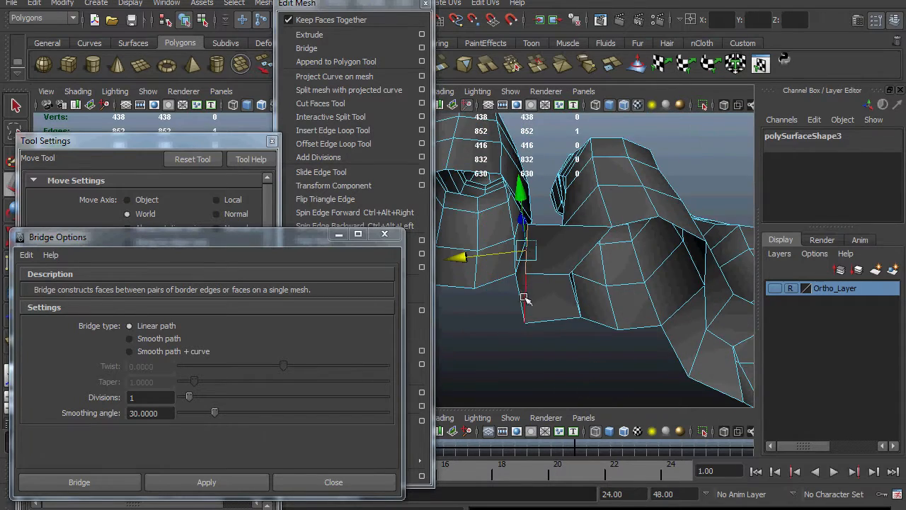
pyautogui.click(525, 299)
pyautogui.moveTo(526, 300)
pyautogui.keyDown('alt'); pyautogui.mouseDown()
pyautogui.moveTo(528, 287)
pyautogui.moveTo(570, 311)
pyautogui.moveTo(536, 311)
pyautogui.mouseUp(); pyautogui.keyUp('alt')
pyautogui.click(528, 287)
pyautogui.click(546, 309)
pyautogui.click(554, 304)
pyautogui.keyDown('shift'); pyautogui.click(552, 316); pyautogui.keyUp('shift')
pyautogui.moveTo(501, 352); pyautogui.dragTo(515, 342)
# Unhide the palm geometry behind the bridged fingers
pyautogui.moveTo(532, 259); pyautogui.dragTo(635, 285)
pyautogui.click(201, 5)
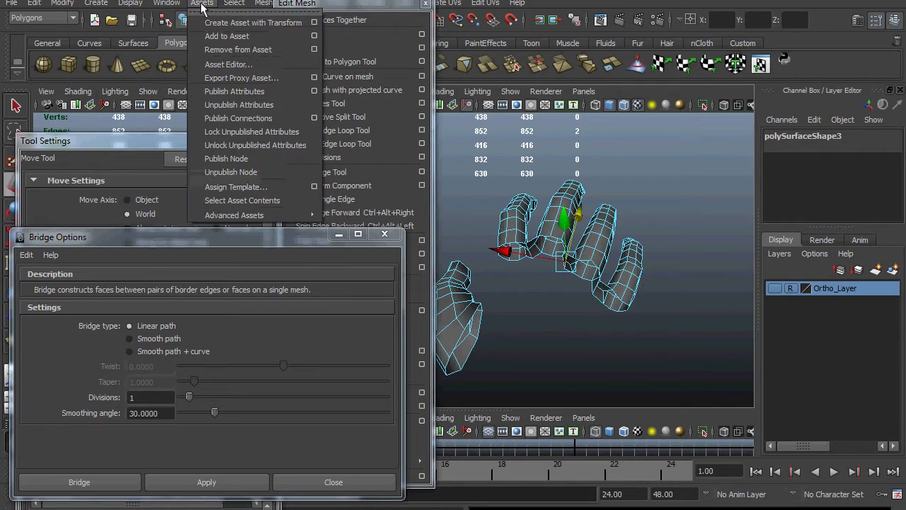
pyautogui.moveTo(131, 4)
pyautogui.moveTo(157, 78)
pyautogui.click(262, 129)
pyautogui.keyDown('alt'); pyautogui.moveTo(456, 266); pyautogui.dragTo(484, 226); pyautogui.keyUp('alt')
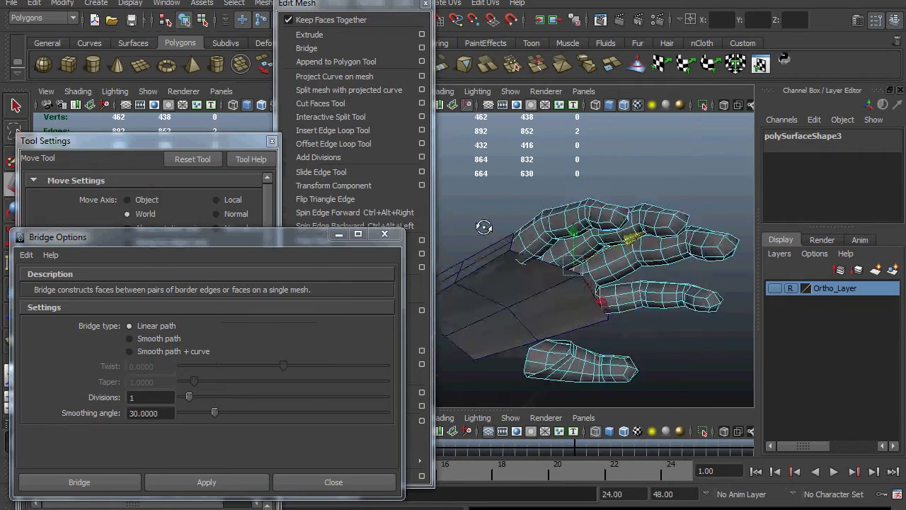
pyautogui.keyDown('alt'); pyautogui.moveTo(483, 226); pyautogui.dragTo(574, 316, button='right'); pyautogui.keyUp('alt')
pyautogui.keyDown('alt'); pyautogui.moveTo(574, 317); pyautogui.dragTo(631, 216); pyautogui.keyUp('alt')
# Select the palm's vertices near the finger bases and reposition them
pyautogui.click(631, 216)
pyautogui.moveTo(630, 216); pyautogui.dragTo(572, 215, button='right')
pyautogui.moveTo(730, 336); pyautogui.dragTo(669, 195)
pyautogui.keyDown('shift'); pyautogui.moveTo(588, 159); pyautogui.dragTo(637, 199); pyautogui.keyUp('shift')
pyautogui.moveTo(734, 243); pyautogui.dragTo(709, 270)
pyautogui.keyDown('alt'); pyautogui.moveTo(710, 271); pyautogui.dragTo(635, 160); pyautogui.keyUp('alt')
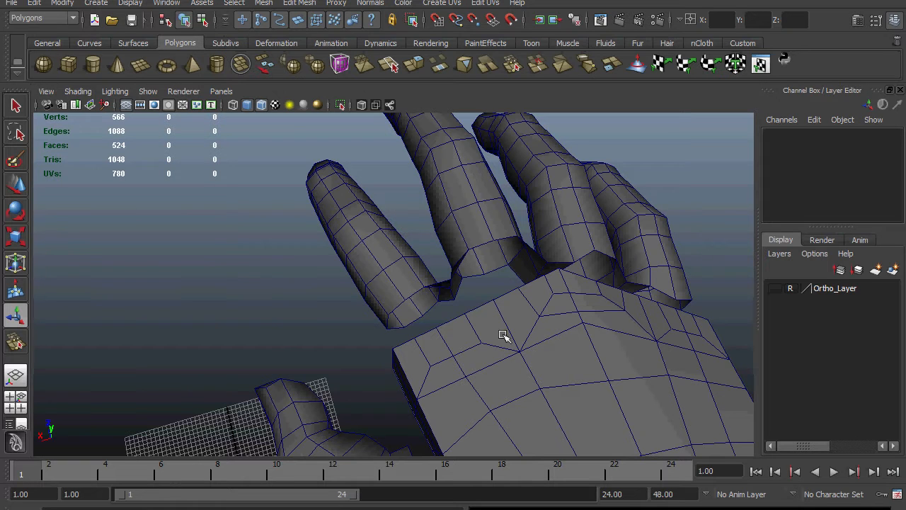
# Select the palm mesh and set up the Mesh and Edit Mesh commands as floating windows beside the model
pyautogui.click(456, 372)
pyautogui.click(273, 4)
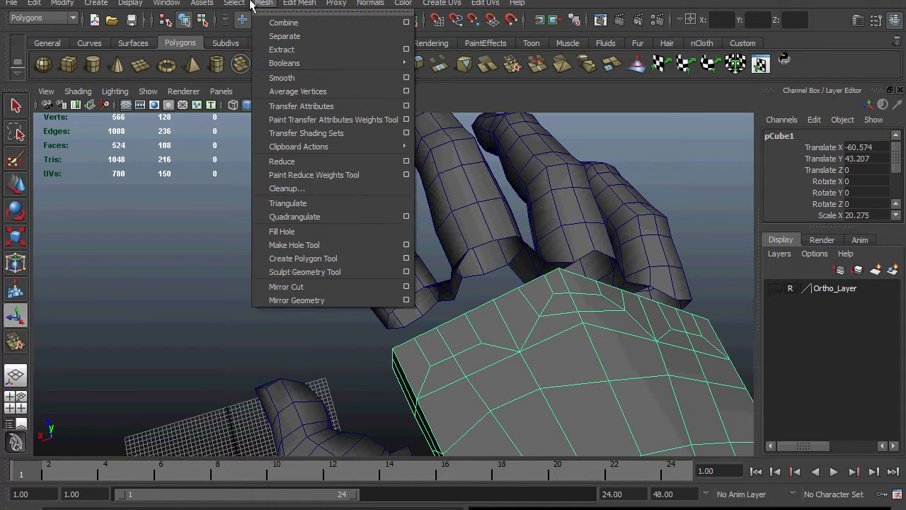
pyautogui.moveTo(299, 3)
pyautogui.click(266, 3)
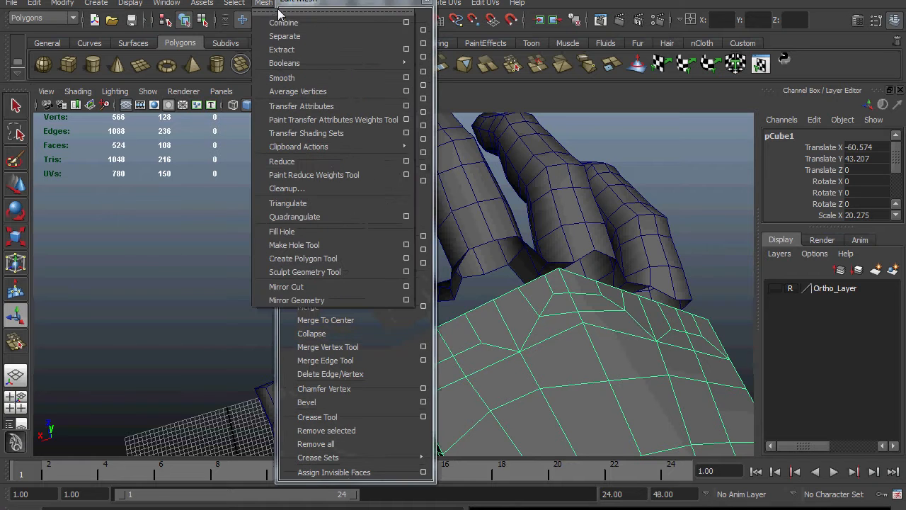
pyautogui.click(277, 8)
pyautogui.moveTo(331, 1); pyautogui.dragTo(280, 121)
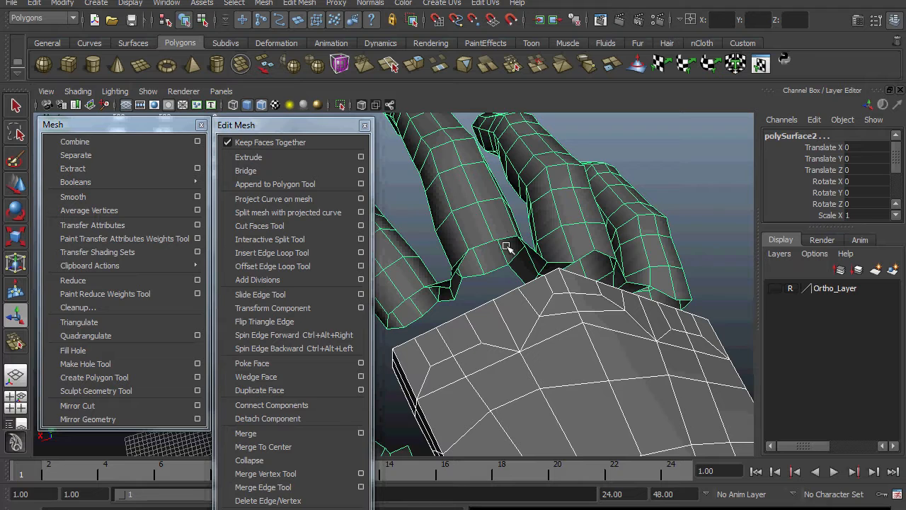
# Set the Merge Vertex Tool to merge to the target vertex
pyautogui.click(361, 474)
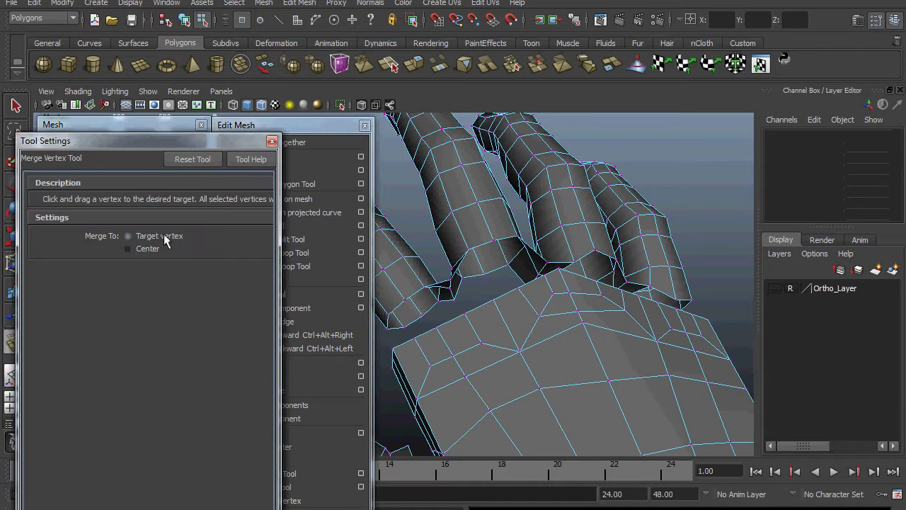
pyautogui.click(163, 235)
pyautogui.click(173, 236)
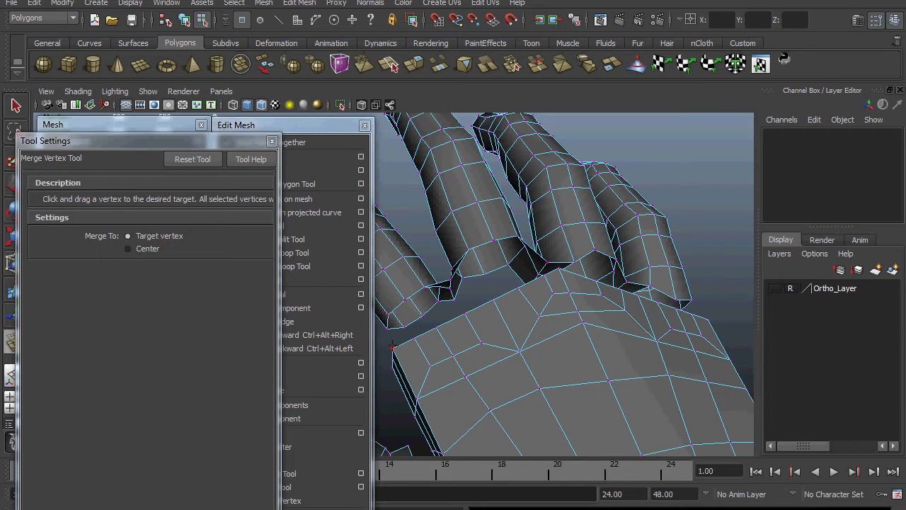
# Try to merge the palm's outer corner vertex into the base vertex of the index finger
pyautogui.keyDown('alt'); pyautogui.moveTo(467, 329); pyautogui.dragTo(489, 349); pyautogui.keyUp('alt')
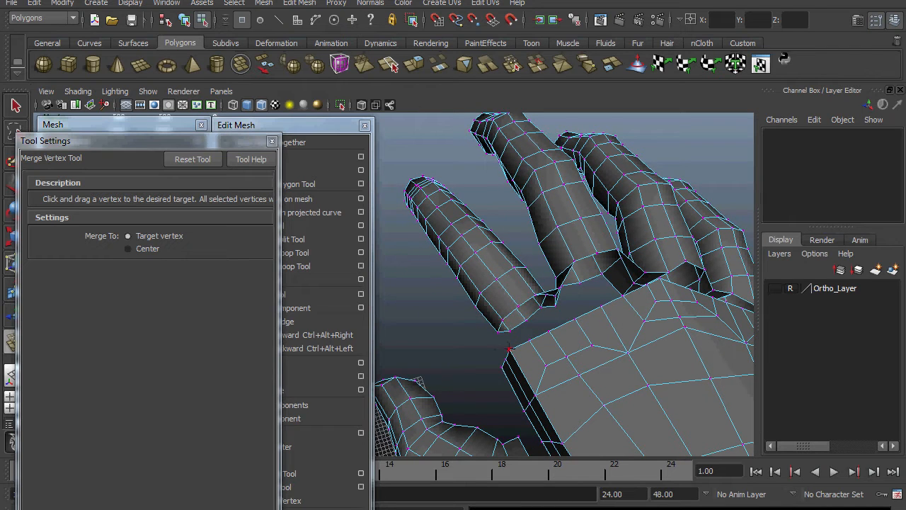
pyautogui.moveTo(509, 351); pyautogui.dragTo(504, 320)
pyautogui.moveTo(634, 354); pyautogui.dragTo(680, 342, button='right')
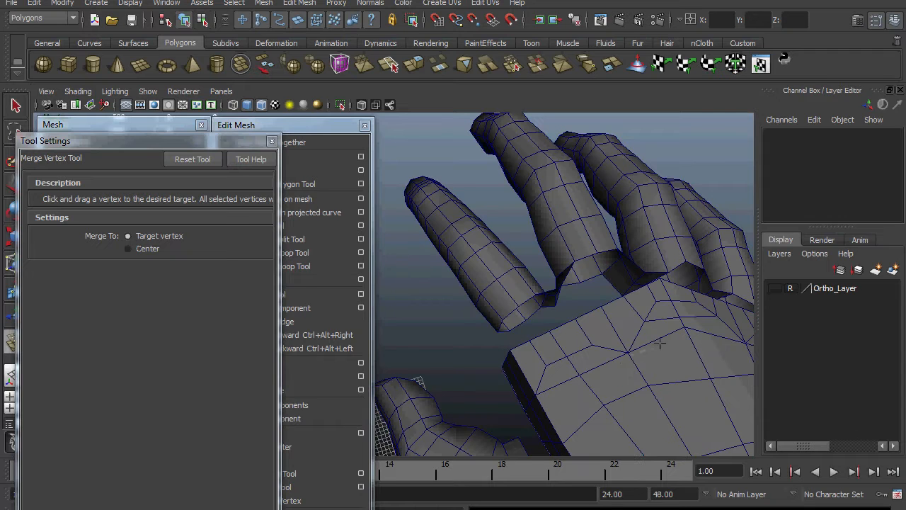
# Select the fingers and the palm in turn to check whether they are separate meshes
pyautogui.press('w')
pyautogui.click(676, 379)
pyautogui.click(605, 235)
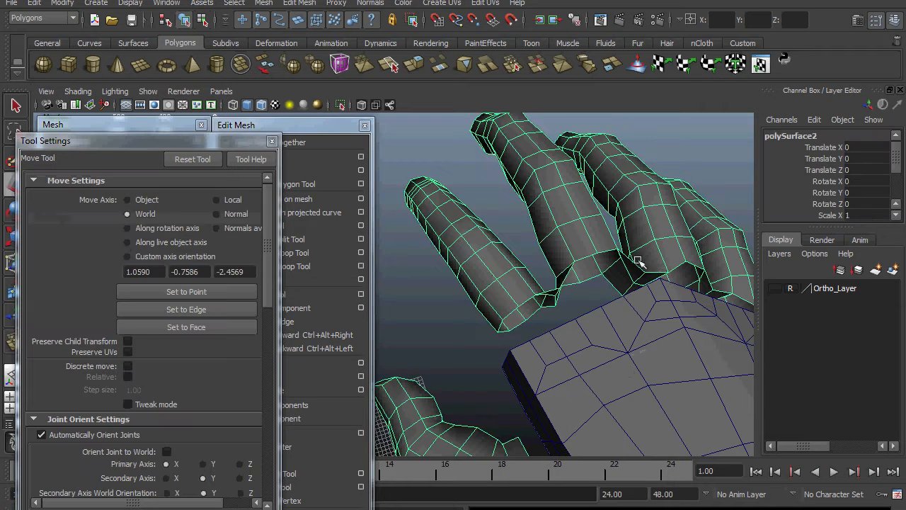
pyautogui.click(676, 407)
pyautogui.click(591, 238)
# Select the palm together with the finger mesh and combine them into one object
pyautogui.click(667, 391)
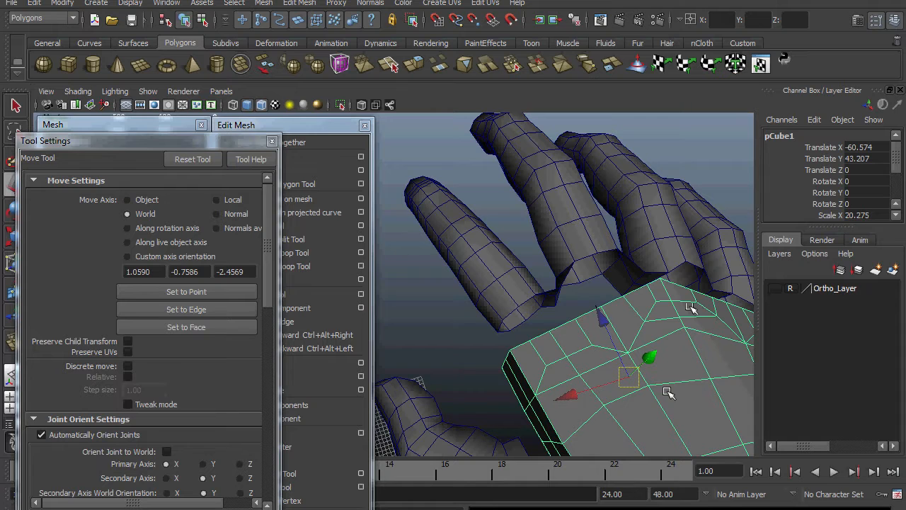
pyautogui.click(163, 127)
pyautogui.click(307, 134)
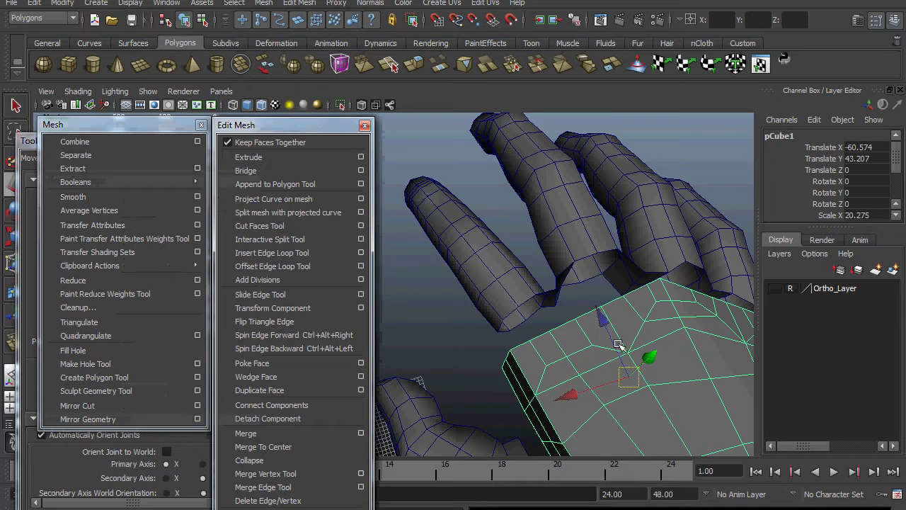
pyautogui.keyDown('shift'); pyautogui.click(577, 212); pyautogui.keyUp('shift')
pyautogui.click(149, 141)
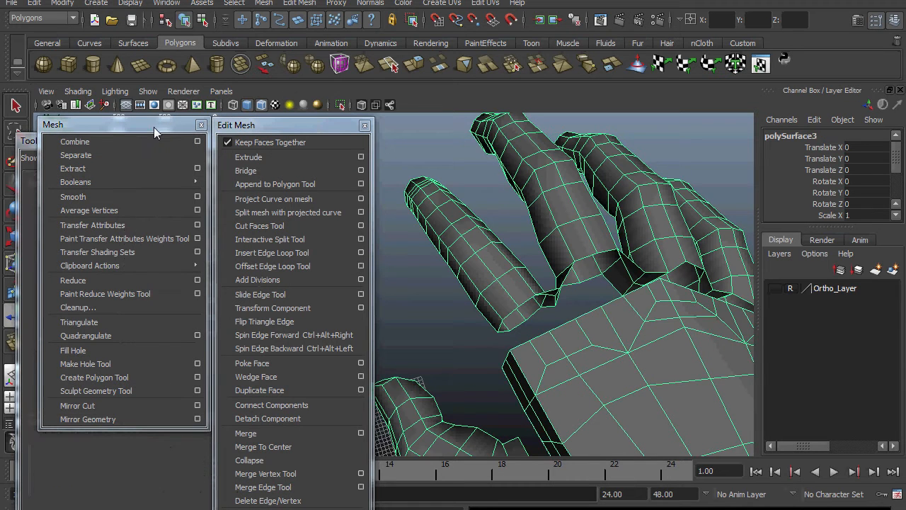
# Merge the palm's outer corner and adjoining edge vertices into the base vertices of the index finger and its webbing
pyautogui.click(265, 473)
pyautogui.moveTo(509, 348); pyautogui.dragTo(503, 322)
pyautogui.keyDown('alt'); pyautogui.moveTo(607, 344); pyautogui.dragTo(522, 347); pyautogui.keyUp('alt')
pyautogui.keyDown('alt'); pyautogui.moveTo(600, 350); pyautogui.dragTo(566, 323); pyautogui.keyUp('alt')
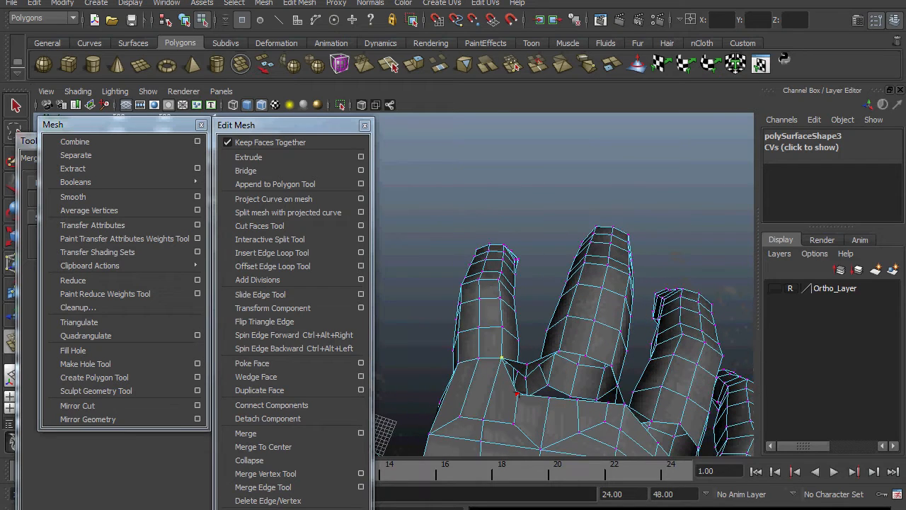
pyautogui.moveTo(526, 365); pyautogui.dragTo(526, 363)
pyautogui.keyDown('alt'); pyautogui.moveTo(567, 362); pyautogui.dragTo(589, 350); pyautogui.keyUp('alt')
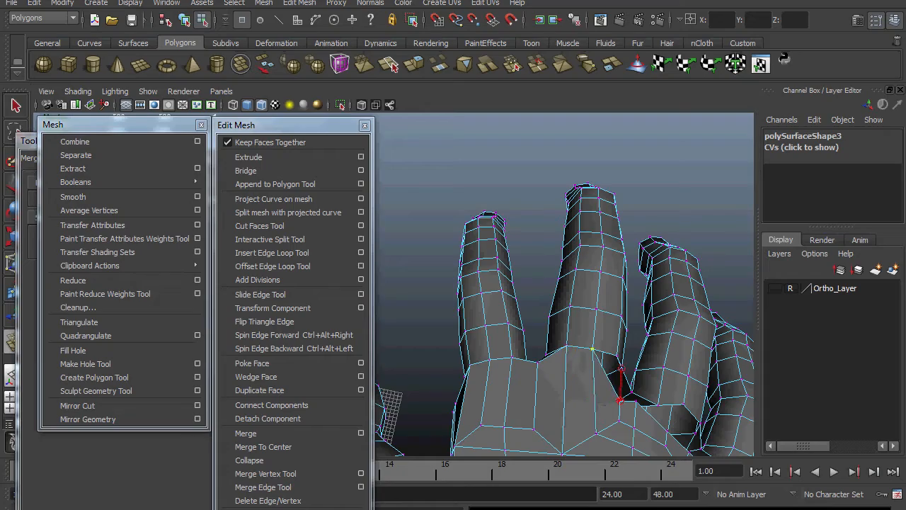
# Merge further vertices along the palm's edge into the matching base and webbing vertices of the remaining fingers
pyautogui.keyDown('alt'); pyautogui.moveTo(622, 382); pyautogui.dragTo(639, 333); pyautogui.keyUp('alt')
pyautogui.keyDown('alt'); pyautogui.moveTo(639, 334); pyautogui.dragTo(630, 248, button='middle'); pyautogui.keyUp('alt')
pyautogui.keyDown('alt'); pyautogui.moveTo(581, 325); pyautogui.dragTo(557, 254); pyautogui.keyUp('alt')
pyautogui.moveTo(493, 274); pyautogui.dragTo(513, 261)
pyautogui.moveTo(521, 299); pyautogui.dragTo(580, 234)
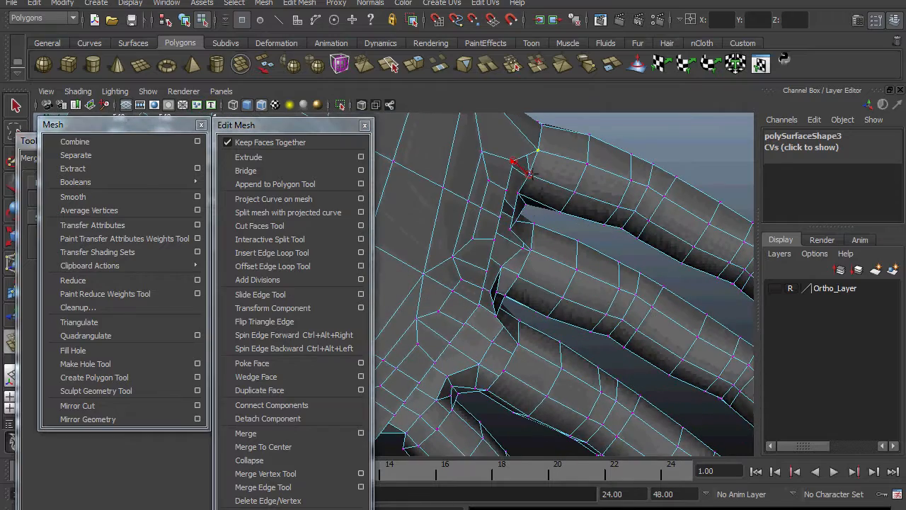
pyautogui.moveTo(530, 174); pyautogui.dragTo(525, 229)
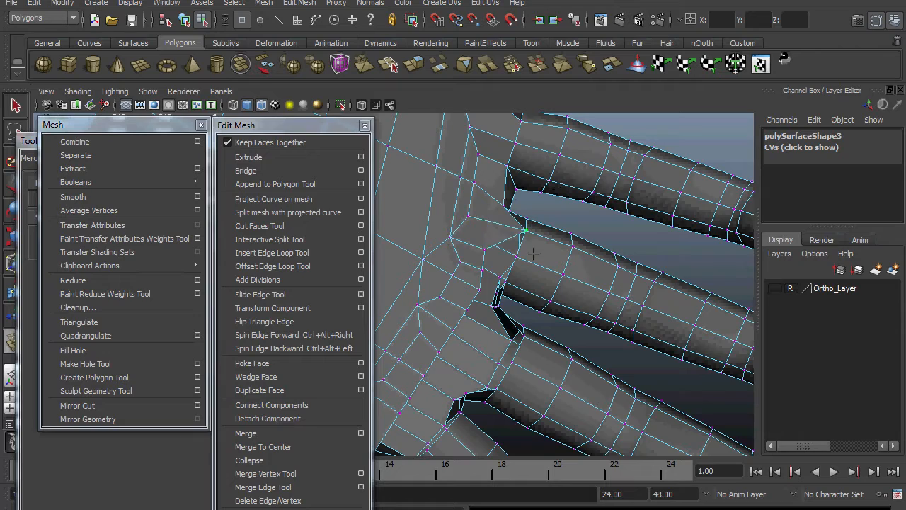
pyautogui.moveTo(484, 250); pyautogui.dragTo(503, 304)
pyautogui.keyDown('alt'); pyautogui.moveTo(504, 303); pyautogui.dragTo(504, 264); pyautogui.keyUp('alt')
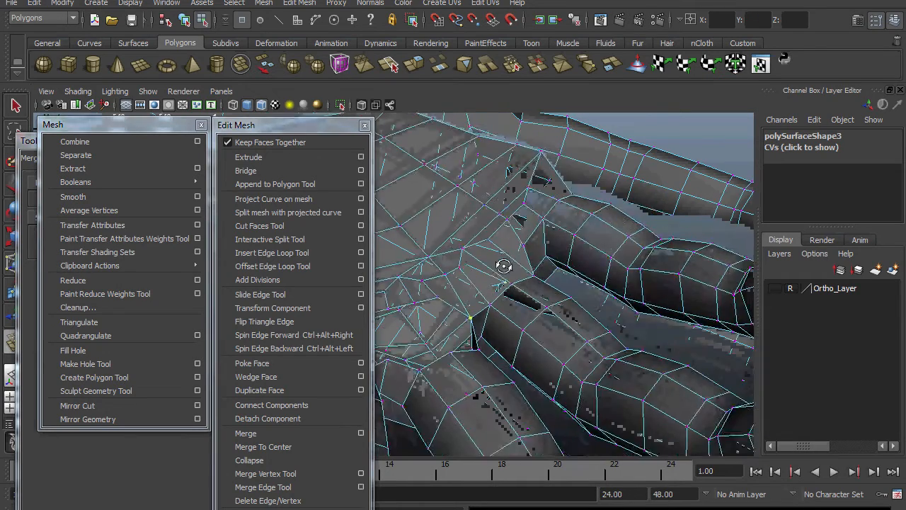
pyautogui.keyDown('alt'); pyautogui.moveTo(503, 264); pyautogui.dragTo(503, 291, button='right'); pyautogui.keyUp('alt')
pyautogui.keyDown('alt'); pyautogui.moveTo(503, 291); pyautogui.dragTo(593, 370); pyautogui.keyUp('alt')
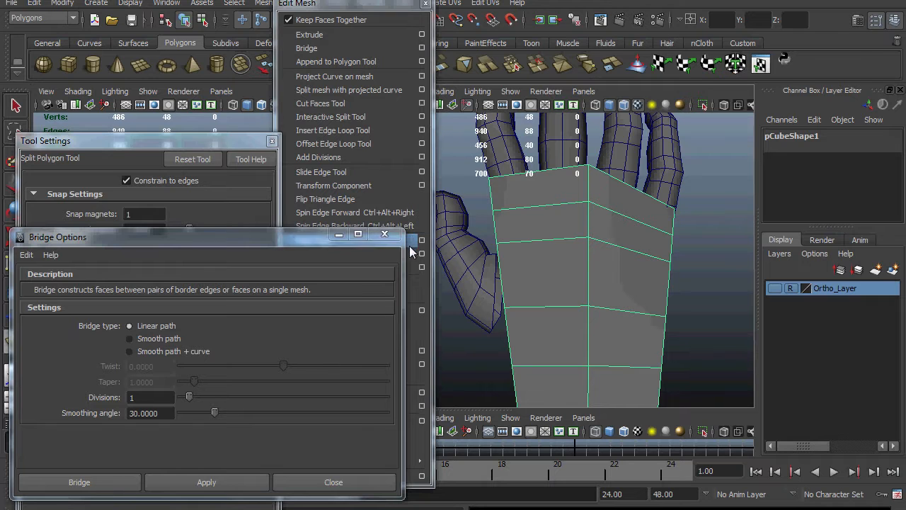
# Close the Bridge options and set the Interactive Split Tool's snap magnets to 0
pyautogui.click(384, 233)
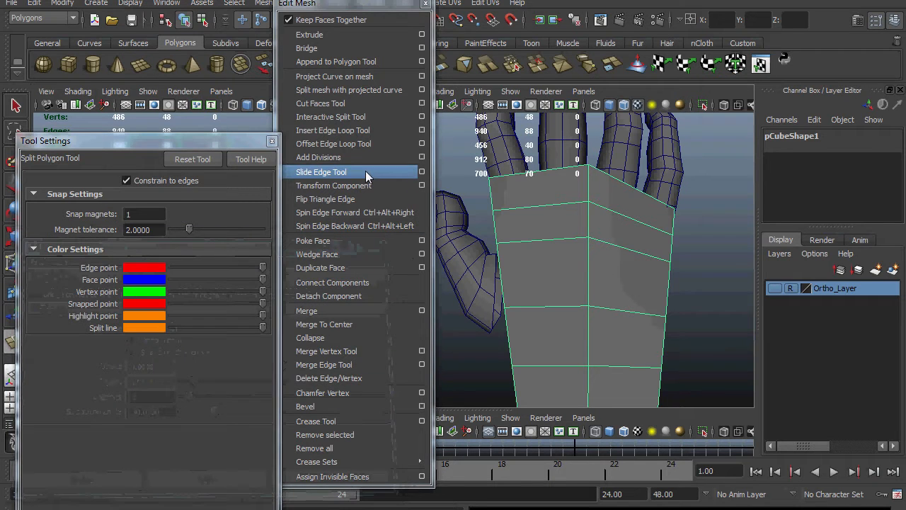
pyautogui.click(184, 180)
pyautogui.click(157, 213)
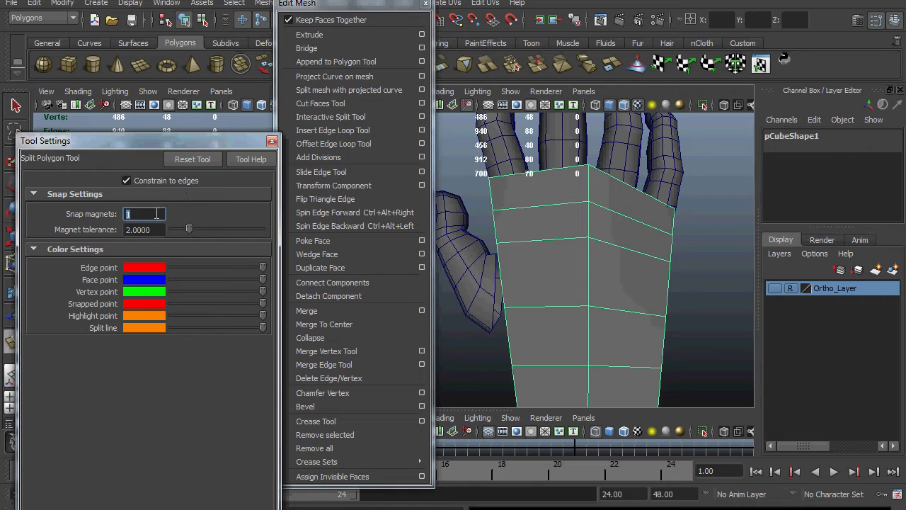
pyautogui.press('Tab')
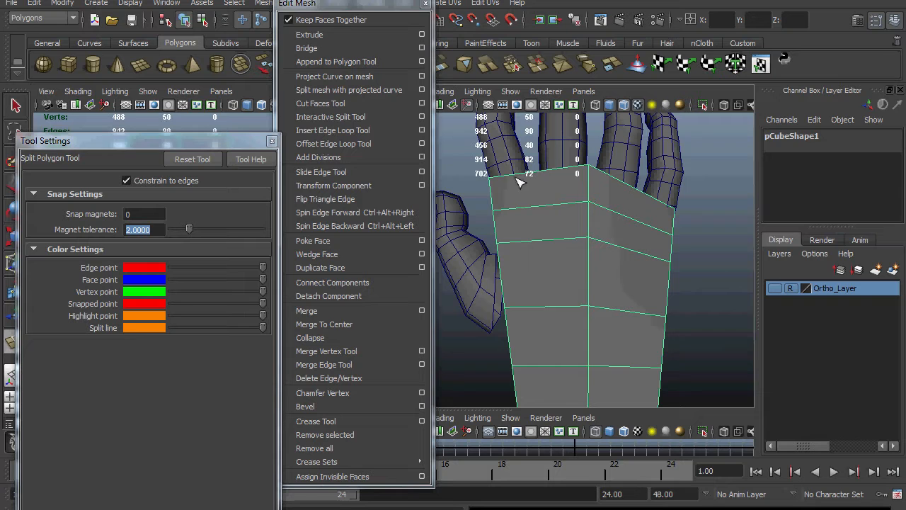
# Try to split the palm's upper edge rows below the fingers with the Interactive Split Tool
pyautogui.click(523, 208)
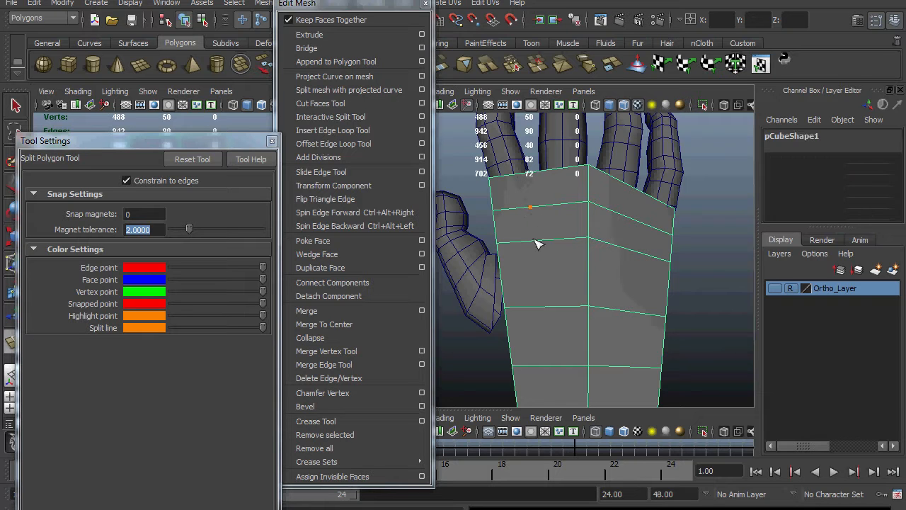
pyautogui.press('q')
pyautogui.keyDown('alt'); pyautogui.moveTo(595, 214); pyautogui.dragTo(503, 283); pyautogui.keyUp('alt')
pyautogui.click(403, 122)
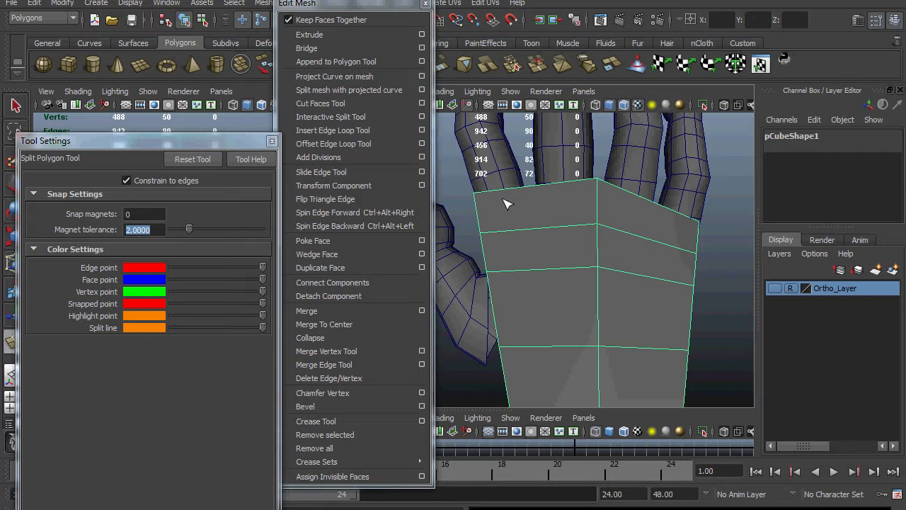
pyautogui.keyDown('alt'); pyautogui.moveTo(614, 287); pyautogui.dragTo(615, 265, button='right'); pyautogui.keyUp('alt')
pyautogui.moveTo(610, 265)
pyautogui.keyDown('alt'); pyautogui.mouseDown(button='middle')
pyautogui.moveTo(603, 245)
pyautogui.moveTo(604, 254)
pyautogui.mouseUp(button='middle'); pyautogui.keyUp('alt')
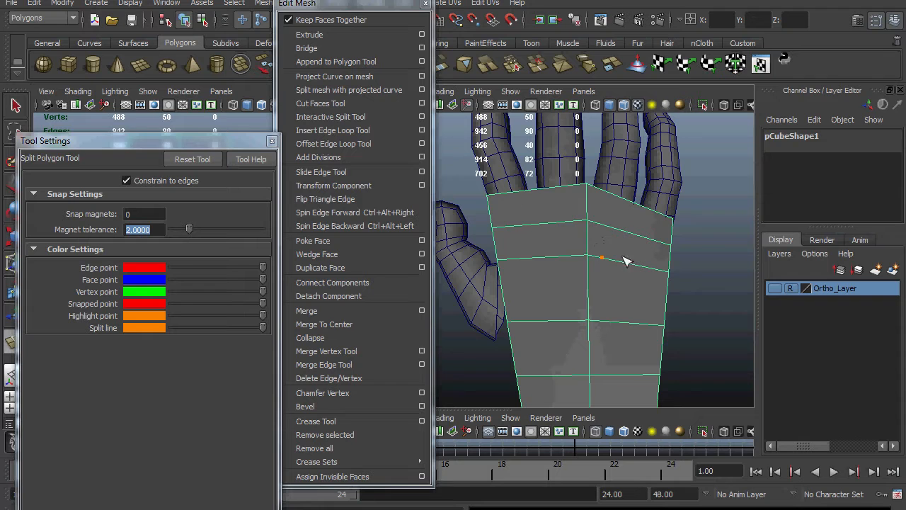
pyautogui.press('q')
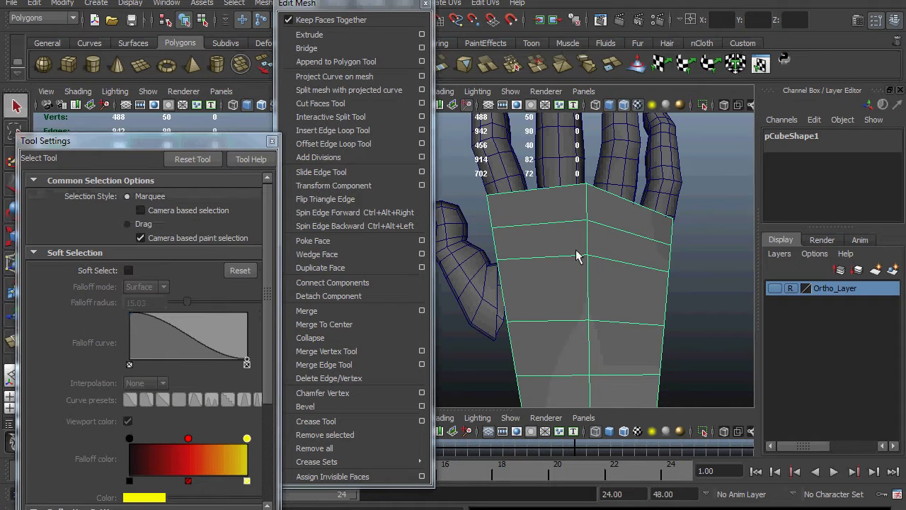
pyautogui.moveTo(584, 266); pyautogui.dragTo(520, 267, button='right')
pyautogui.moveTo(616, 282); pyautogui.dragTo(593, 287, button='right')
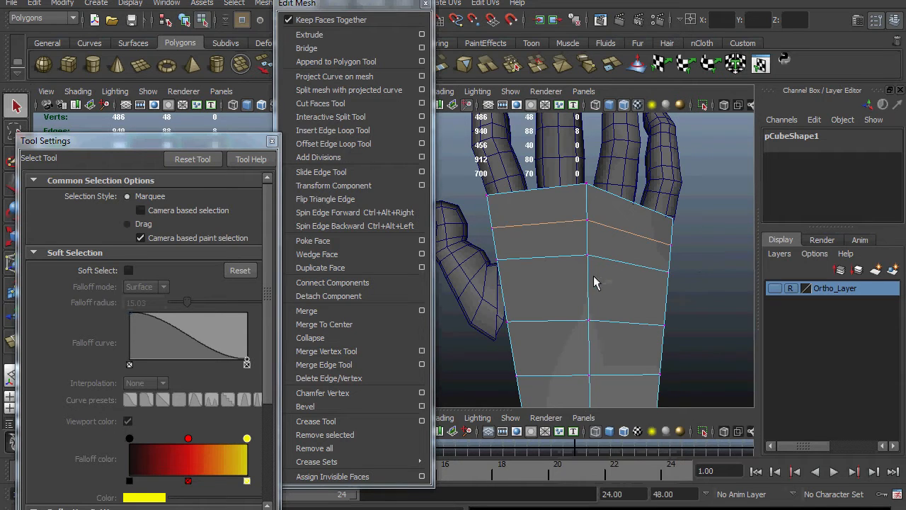
# Restart the Interactive Split Tool and toggle its Constrain to edges option off and on again
pyautogui.click(423, 117)
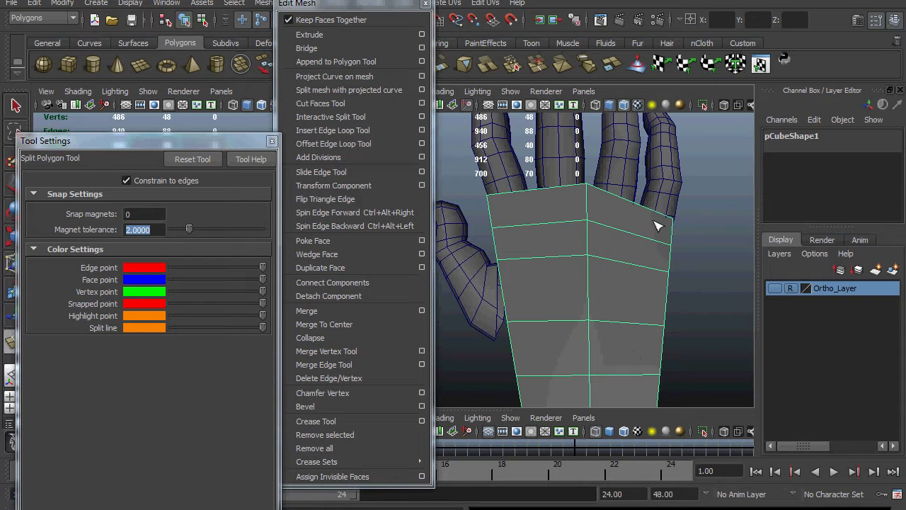
pyautogui.press('q')
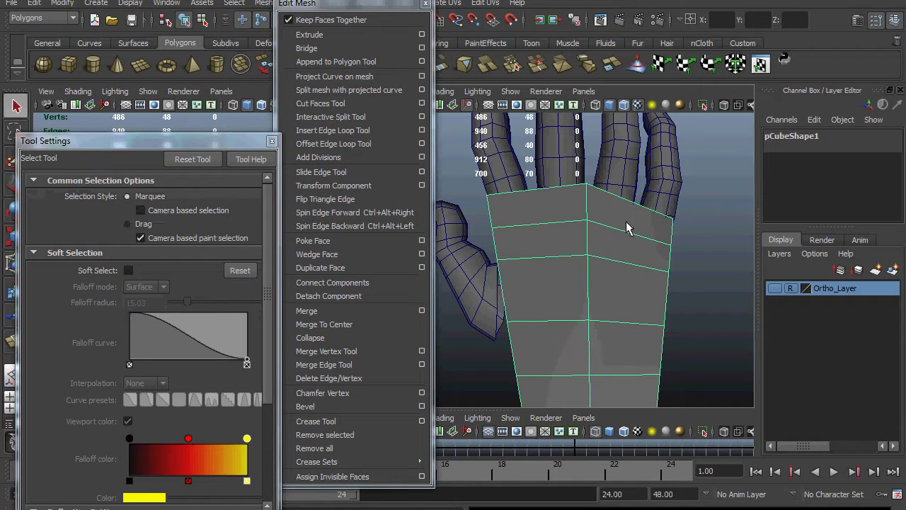
pyautogui.click(420, 117)
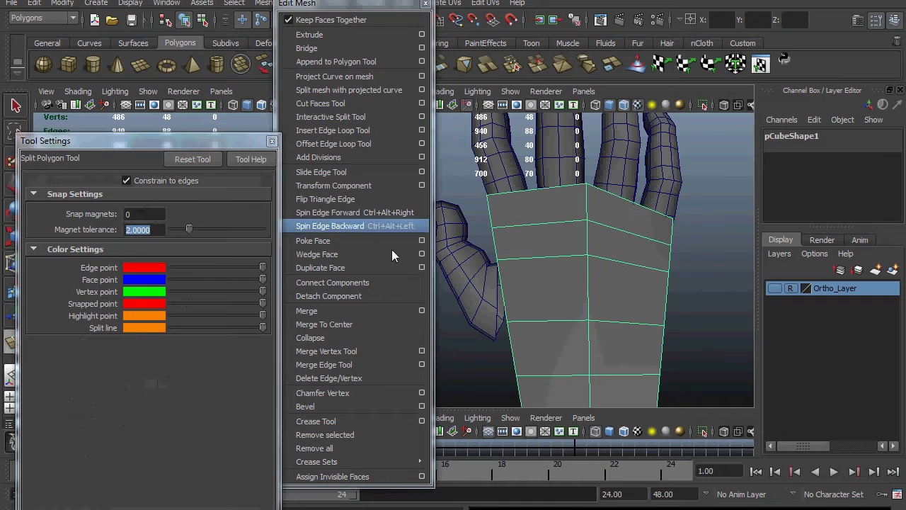
pyautogui.click(189, 180)
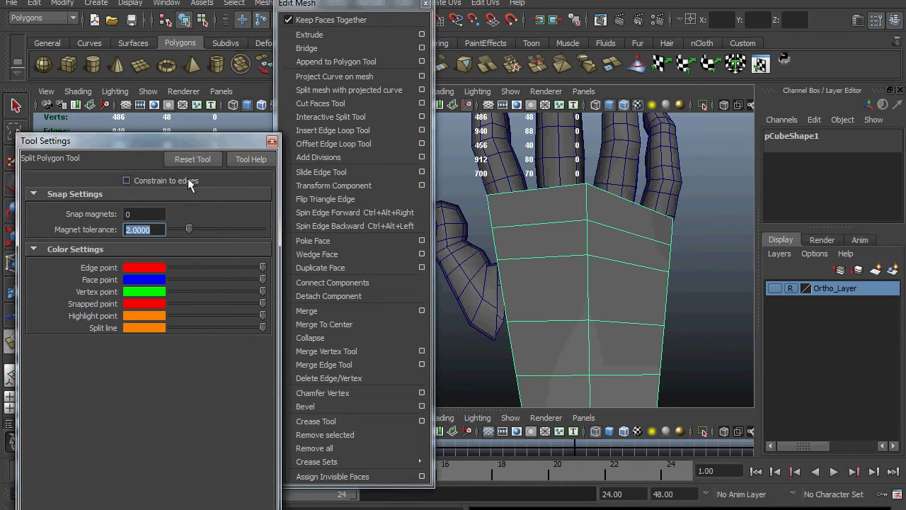
pyautogui.click(189, 181)
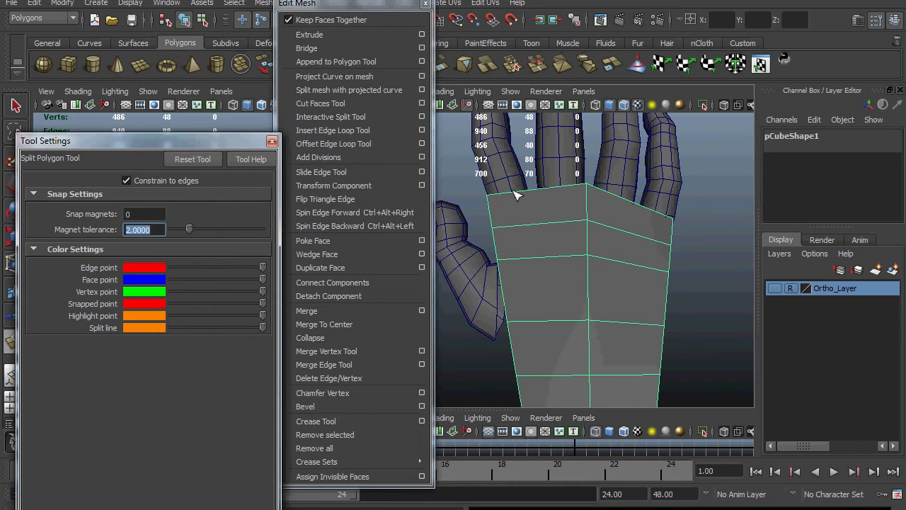
pyautogui.click(187, 182)
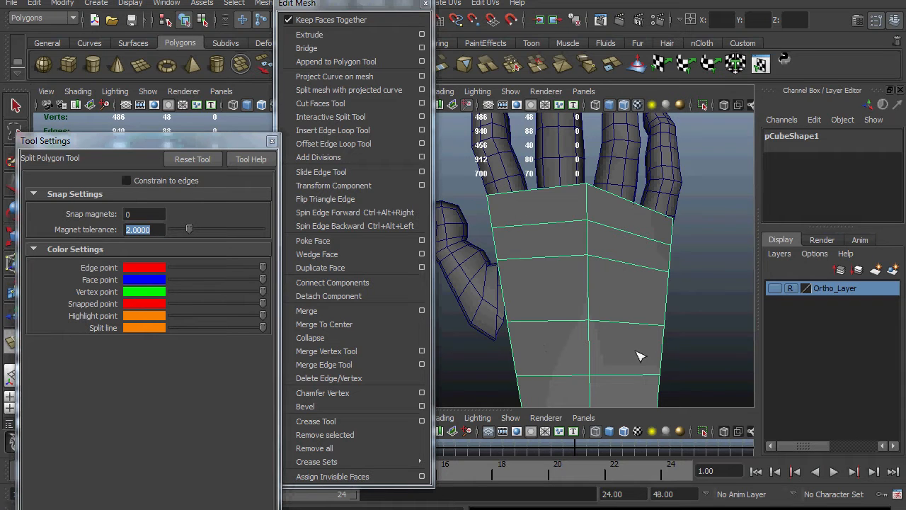
pyautogui.click(193, 182)
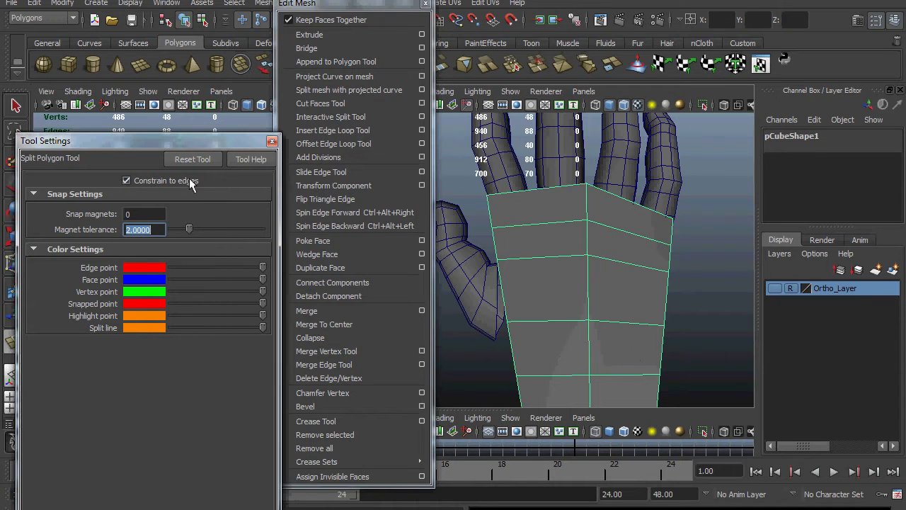
# Cut a U-shaped edge path into the palm, running down from both outer finger bases and across the lower palm
pyautogui.click(659, 217)
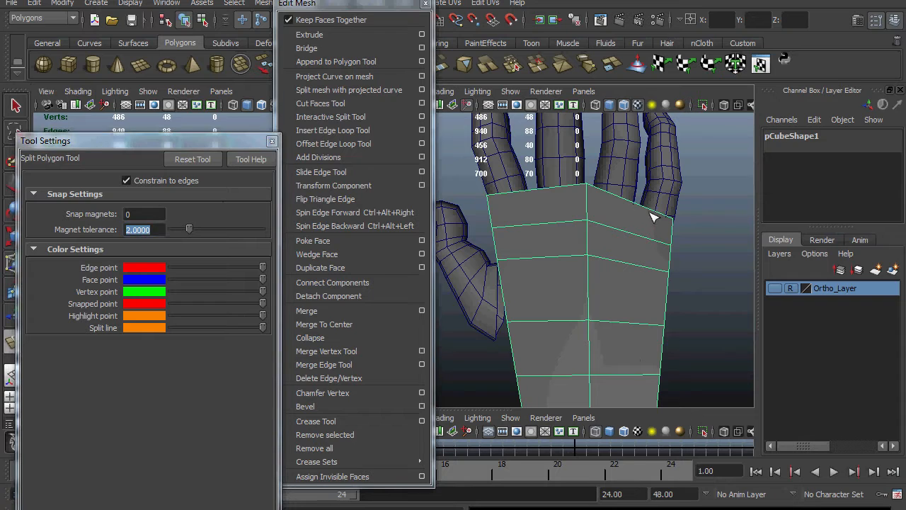
pyautogui.press('q')
pyautogui.moveTo(656, 255)
pyautogui.keyDown('alt'); pyautogui.mouseDown()
pyautogui.moveTo(649, 325)
pyautogui.moveTo(648, 208)
pyautogui.moveTo(654, 251)
pyautogui.mouseUp(); pyautogui.keyUp('alt')
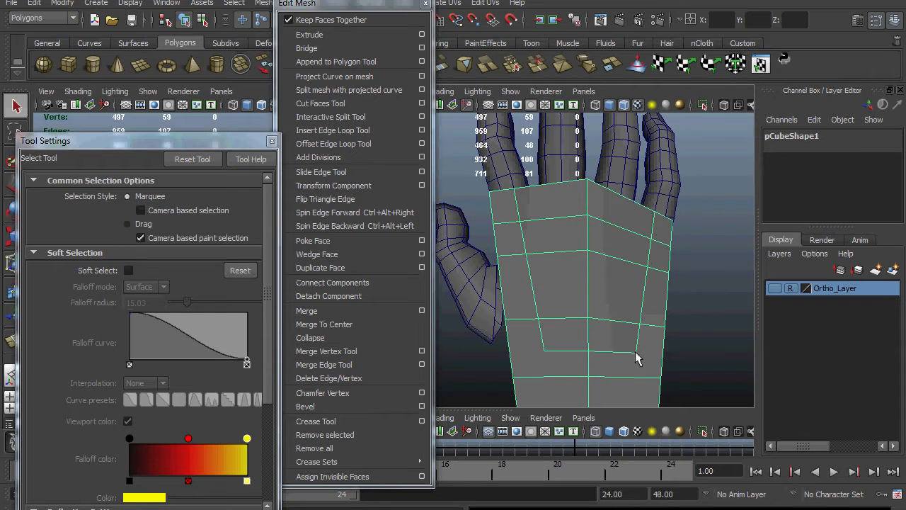
# Reset the Interactive Split Tool to its default settings with 1 snap magnet and reactivate it on the palm
pyautogui.click(421, 117)
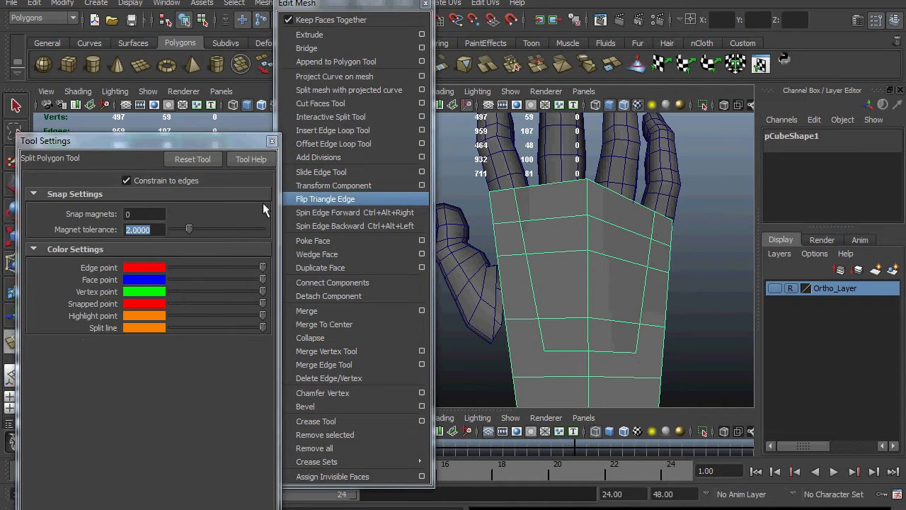
pyautogui.click(203, 164)
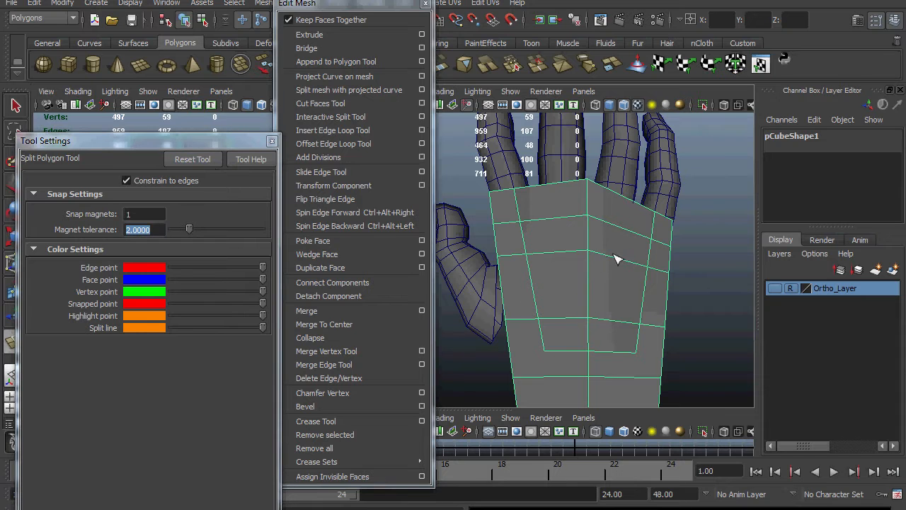
pyautogui.press('q')
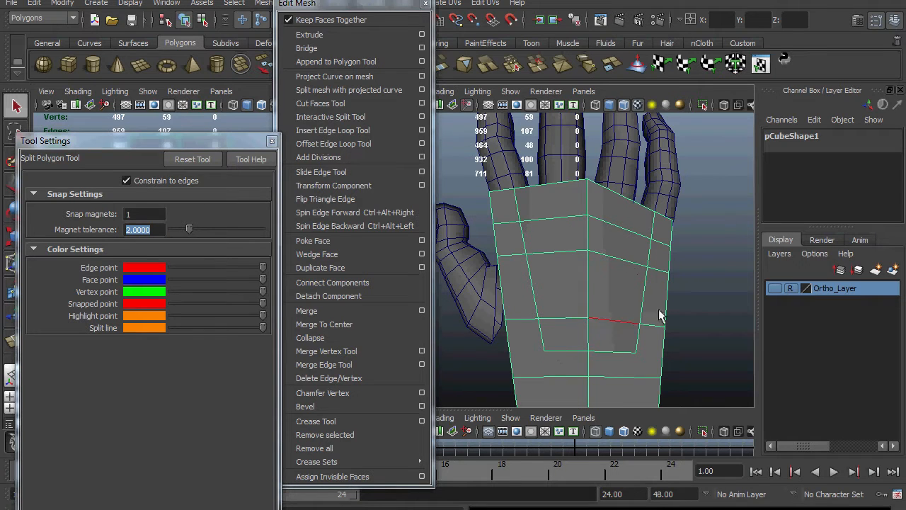
pyautogui.moveTo(607, 298); pyautogui.dragTo(559, 300, button='right')
pyautogui.moveTo(629, 301); pyautogui.dragTo(632, 268, button='right')
pyautogui.click(422, 117)
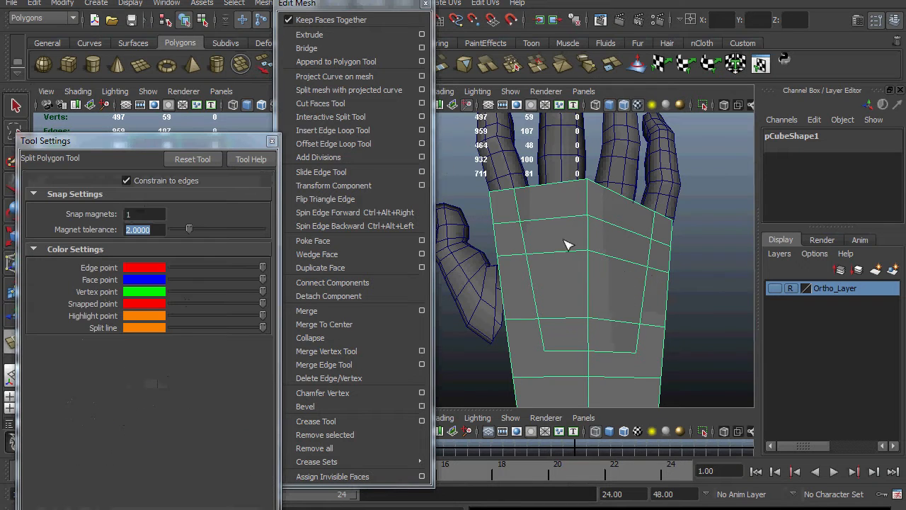
# Split an edge from the U-shaped path's thumb-side lower corner out to the lower row's vertex on the palm's side
pyautogui.click(516, 376)
pyautogui.press('q')
pyautogui.click(390, 117)
pyautogui.press('q')
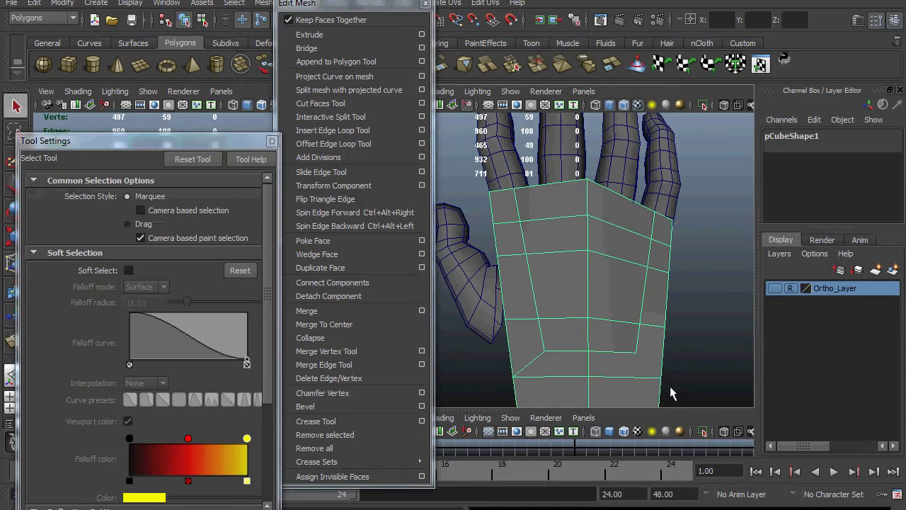
# Split a matching edge from the U-shaped path's little-finger-side lower corner to the palm's outer border vertex
pyautogui.keyDown('alt'); pyautogui.moveTo(685, 382); pyautogui.dragTo(713, 325); pyautogui.keyUp('alt')
pyautogui.keyDown('alt'); pyautogui.moveTo(713, 325); pyautogui.dragTo(724, 354, button='right'); pyautogui.keyUp('alt')
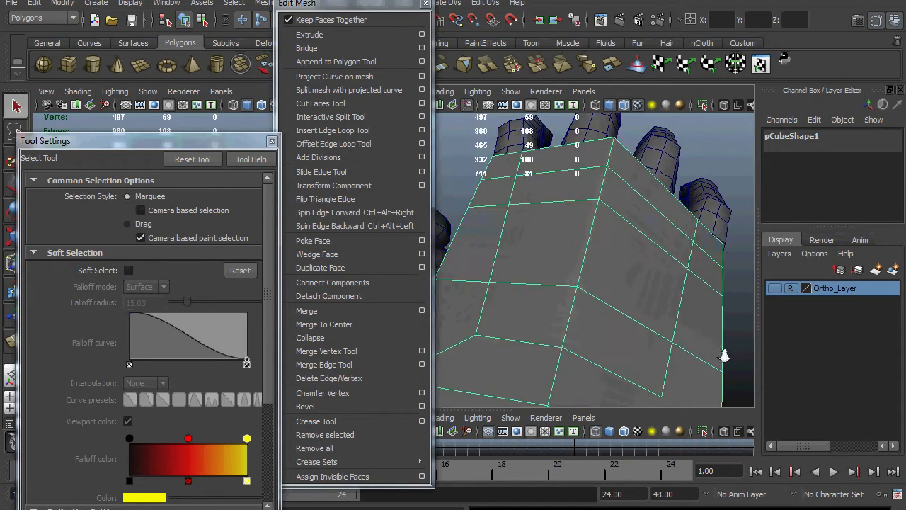
pyautogui.keyDown('alt'); pyautogui.moveTo(688, 334); pyautogui.dragTo(634, 289, button='middle'); pyautogui.keyUp('alt')
pyautogui.keyDown('alt'); pyautogui.moveTo(601, 275); pyautogui.dragTo(574, 264, button='right'); pyautogui.keyUp('alt')
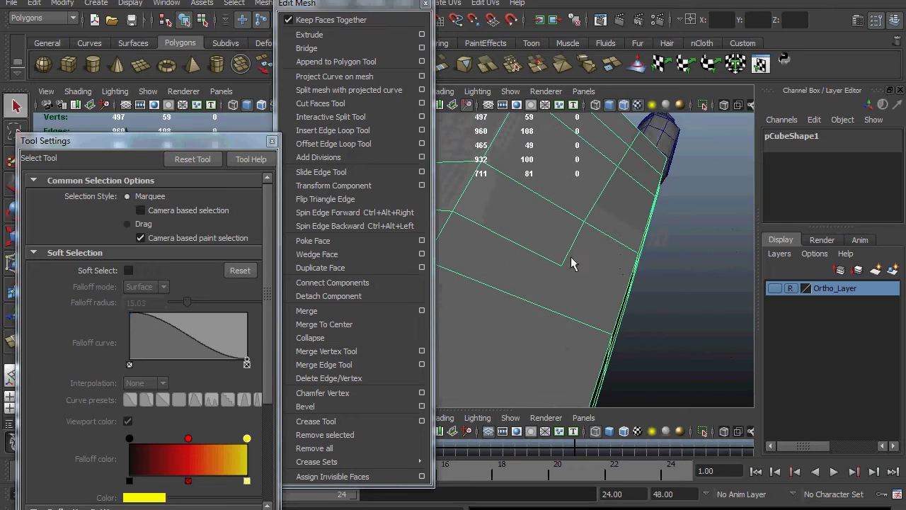
pyautogui.click(354, 116)
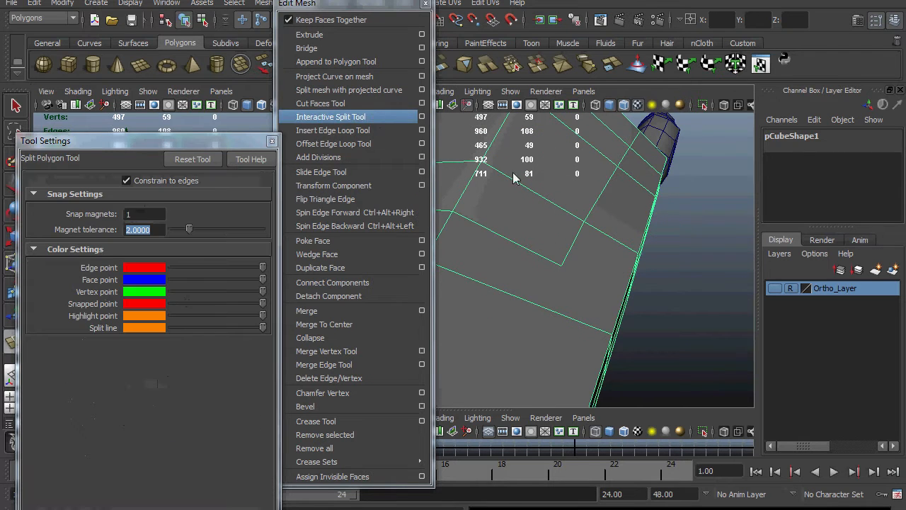
pyautogui.click(613, 336)
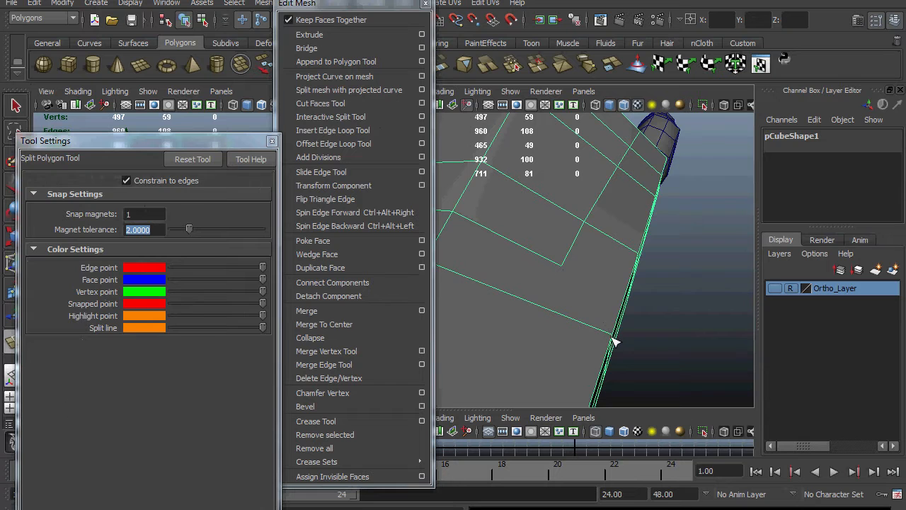
pyautogui.press('q')
pyautogui.keyDown('alt'); pyautogui.moveTo(593, 283); pyautogui.dragTo(625, 303); pyautogui.keyUp('alt')
pyautogui.keyDown('alt'); pyautogui.moveTo(626, 303); pyautogui.dragTo(588, 274, button='right'); pyautogui.keyUp('alt')
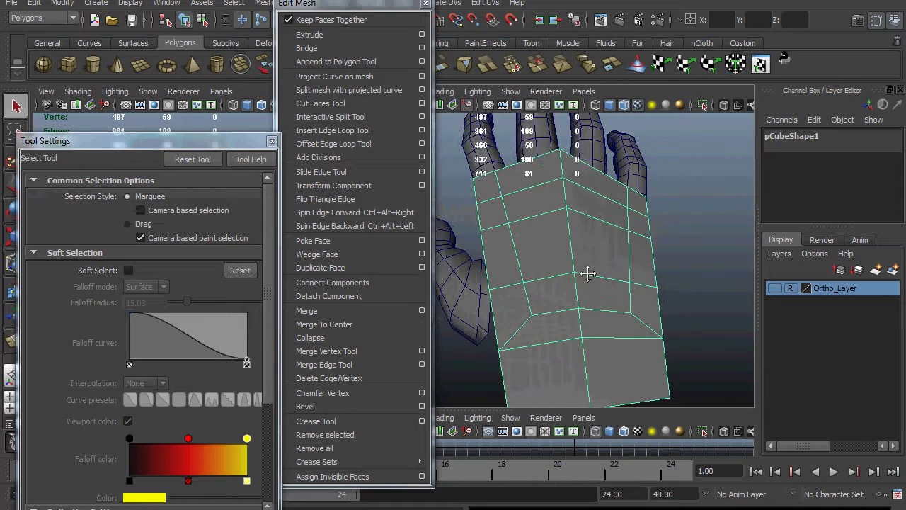
pyautogui.moveTo(588, 274)
pyautogui.keyDown('alt'); pyautogui.mouseDown()
pyautogui.moveTo(613, 279)
pyautogui.moveTo(605, 279)
pyautogui.mouseUp(); pyautogui.keyUp('alt')
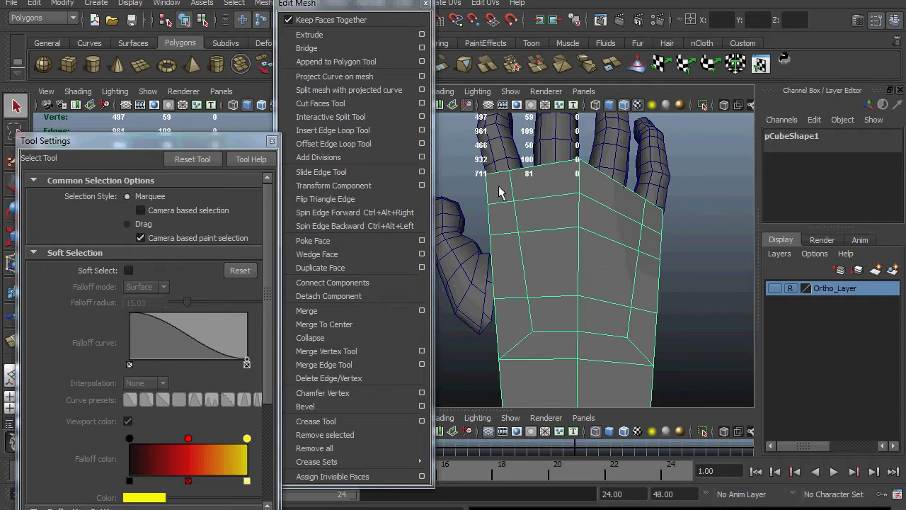
pyautogui.click(382, 117)
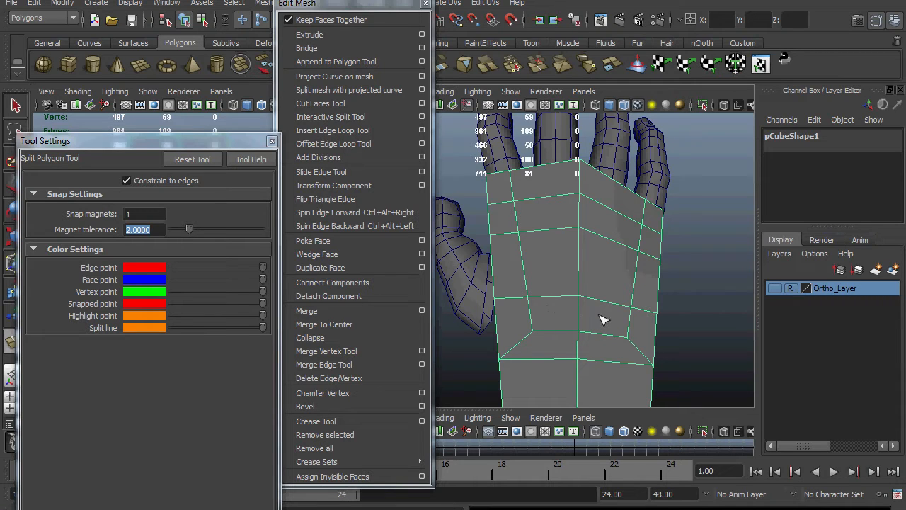
pyautogui.press('q')
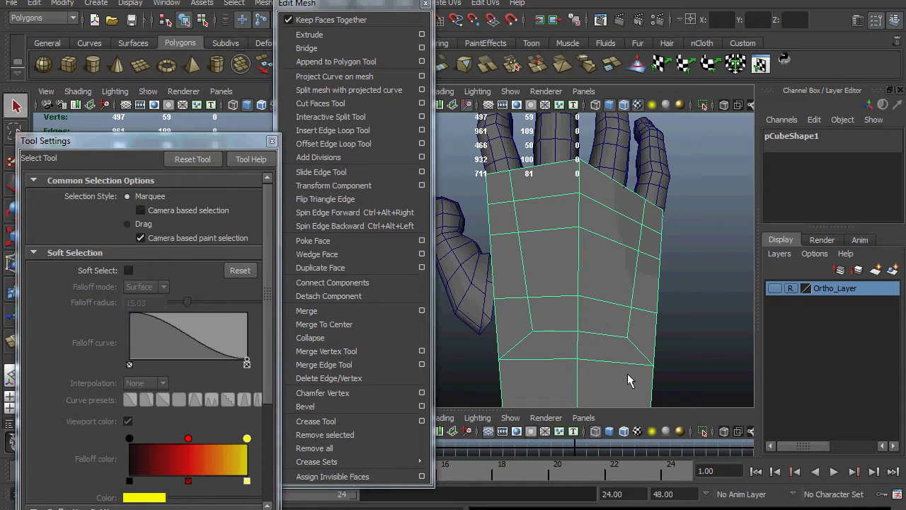
pyautogui.hotkey('ctrl', 'z')
pyautogui.click(34, 3)
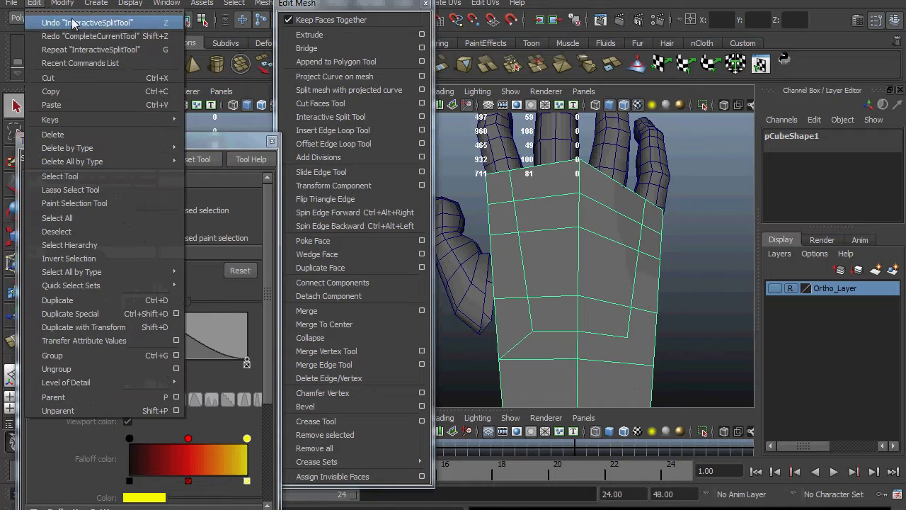
pyautogui.click(138, 39)
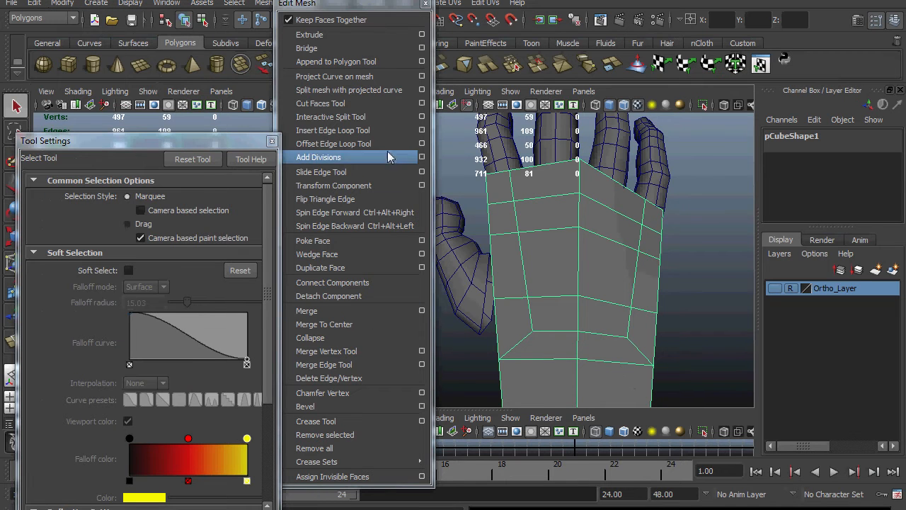
# Try to cut a second U-shaped edge path inside the first one with 1 snap magnet
pyautogui.click(397, 116)
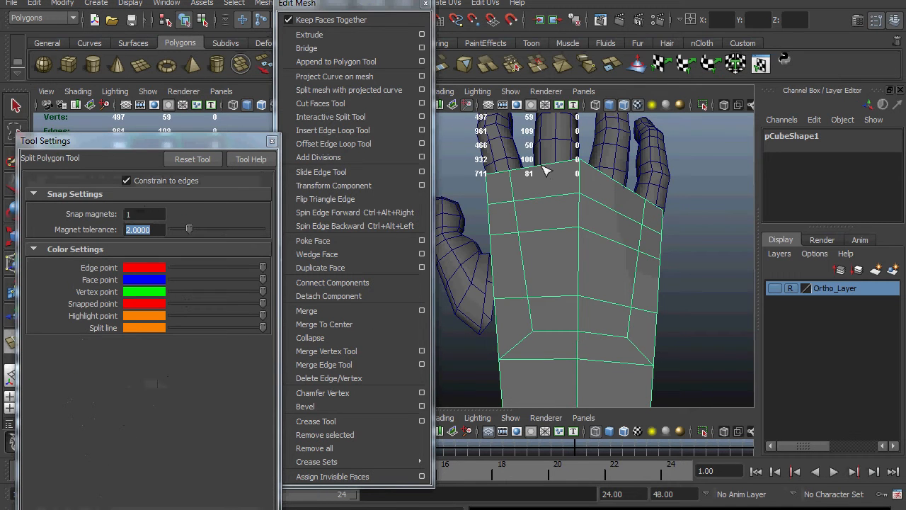
pyautogui.click(195, 183)
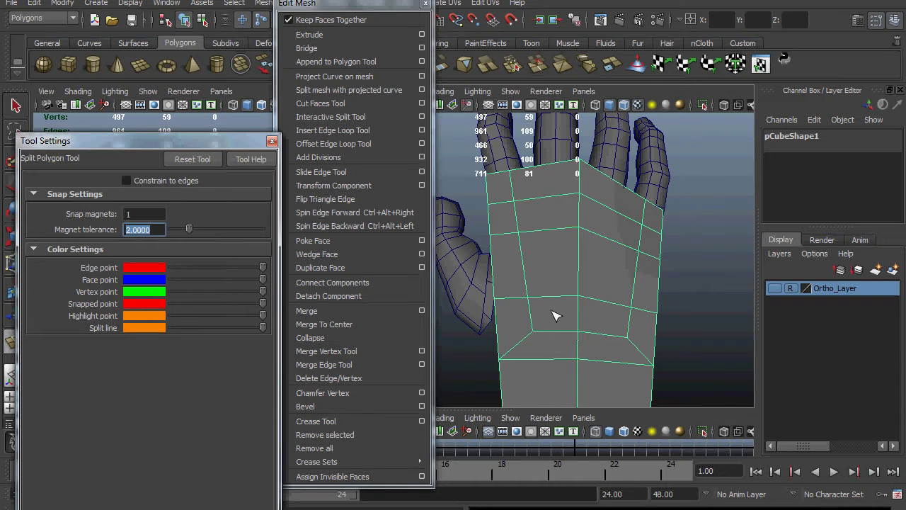
pyautogui.click(213, 179)
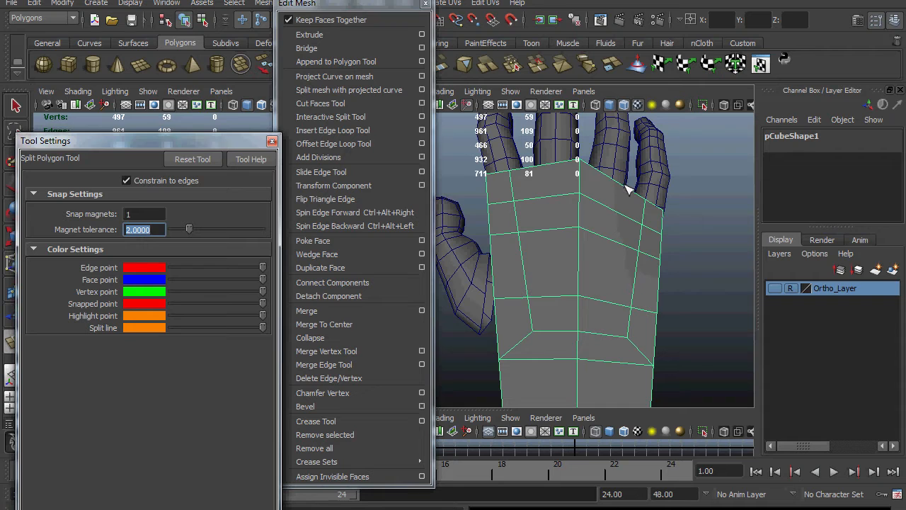
pyautogui.press('q')
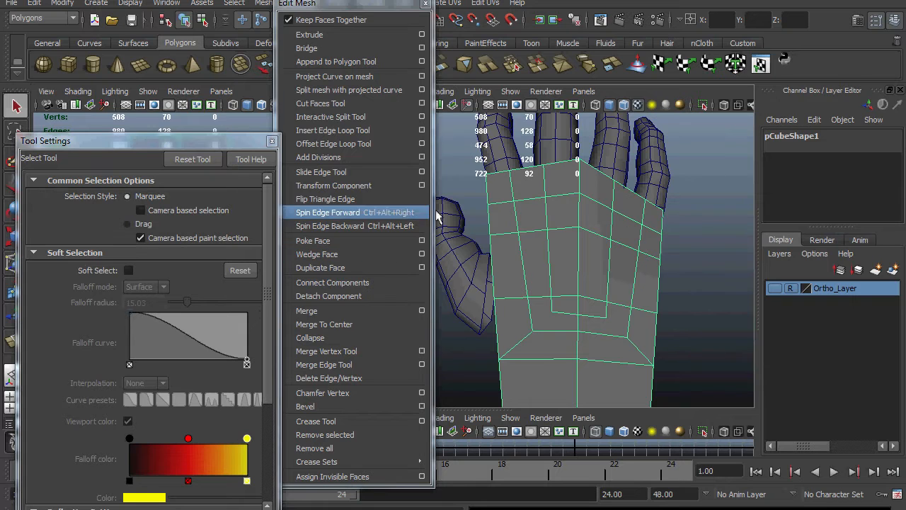
pyautogui.click(388, 116)
pyautogui.click(161, 216)
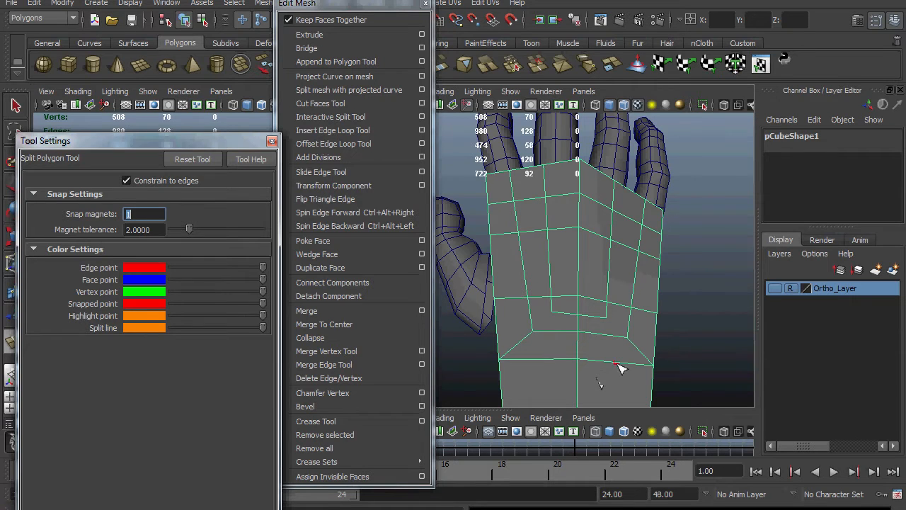
pyautogui.press('q')
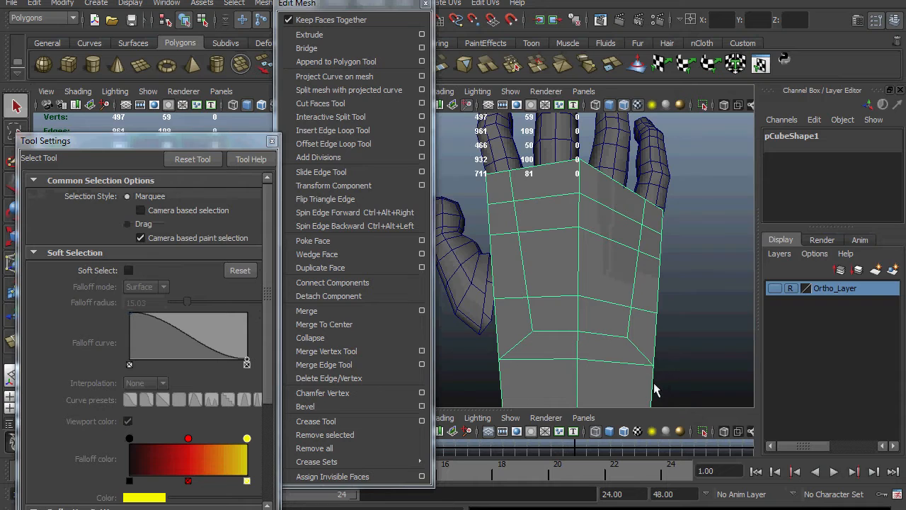
# Set the Interactive Split Tool's snap magnets to 0 and cut a second U-shaped edge path inside the first one
pyautogui.click(421, 116)
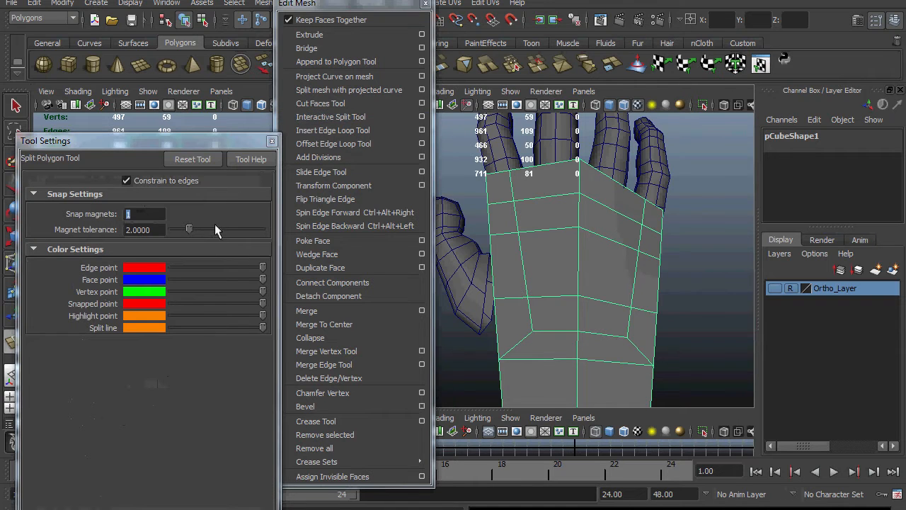
pyautogui.click(146, 213)
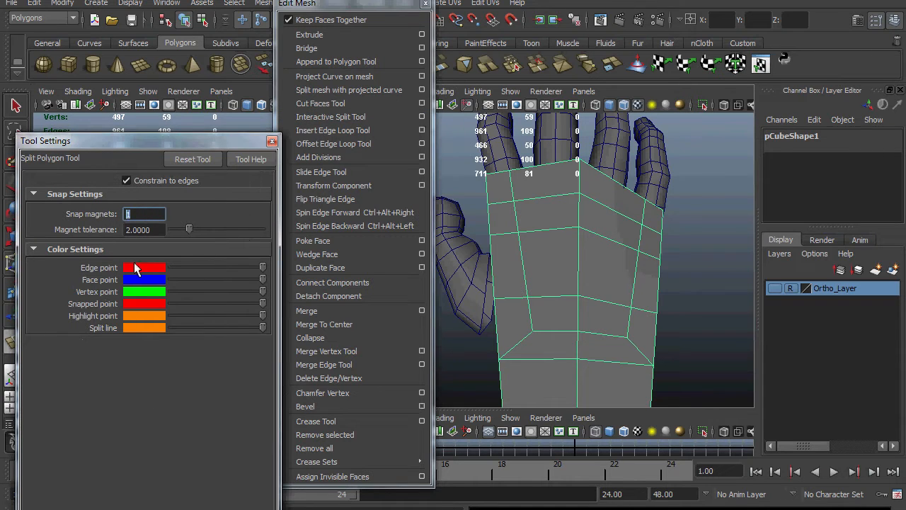
pyautogui.write('0')
pyautogui.press('Return')
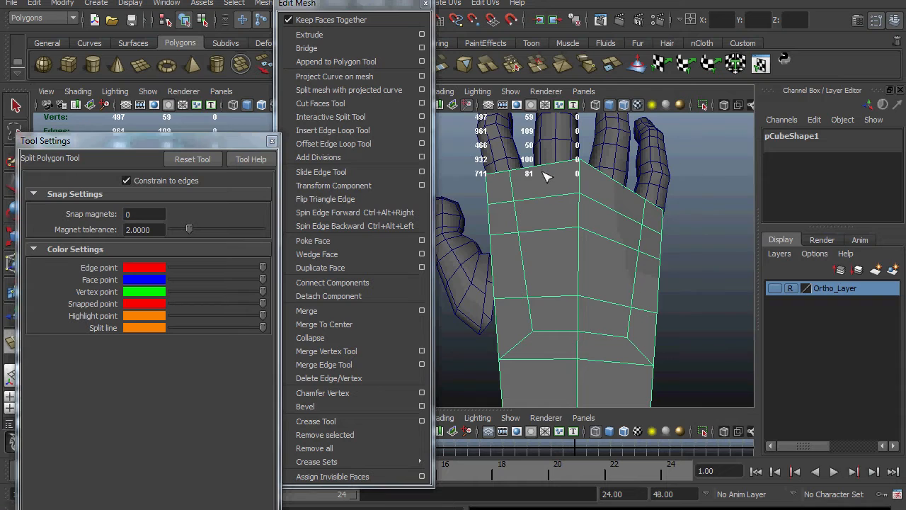
pyautogui.click(189, 181)
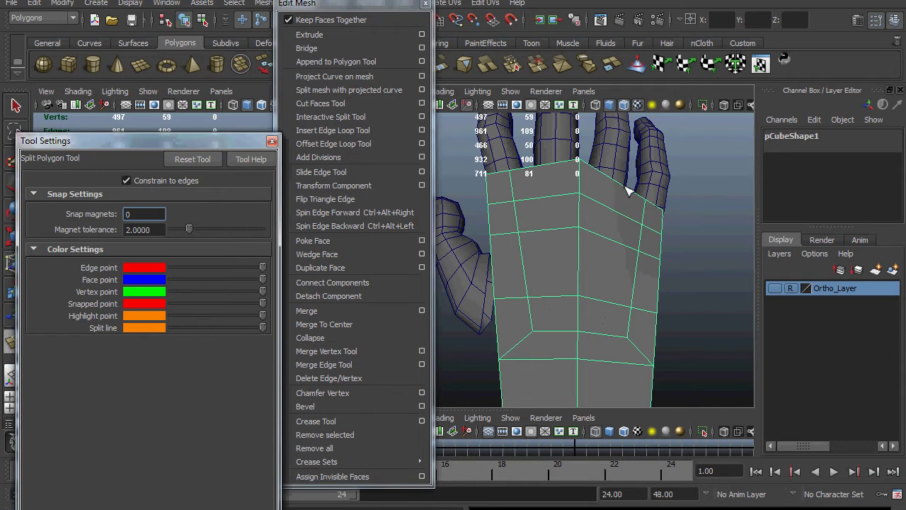
pyautogui.press('Return')
pyautogui.press('q')
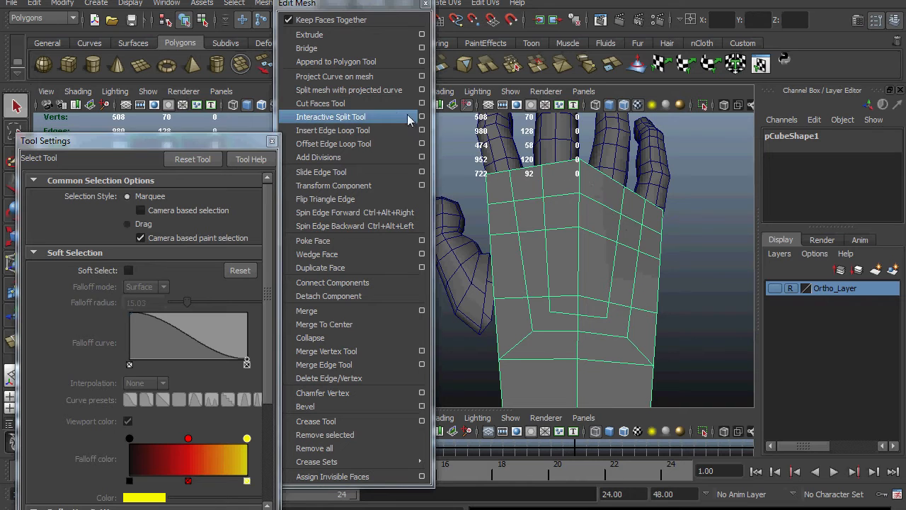
# Cut a small U-shaped edge path below the palm's upper peak, across the centre line between the two middle finger bases
pyautogui.click(331, 116)
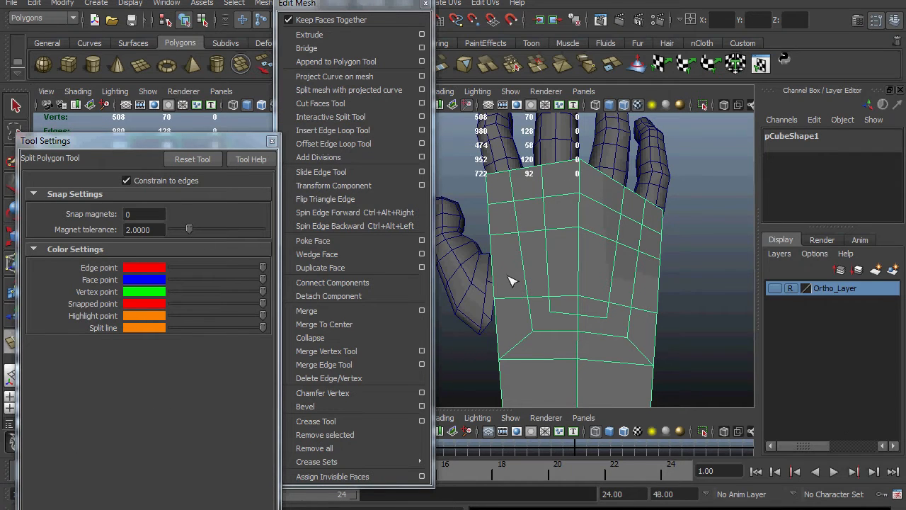
pyautogui.click(196, 180)
pyautogui.click(186, 180)
pyautogui.press('q')
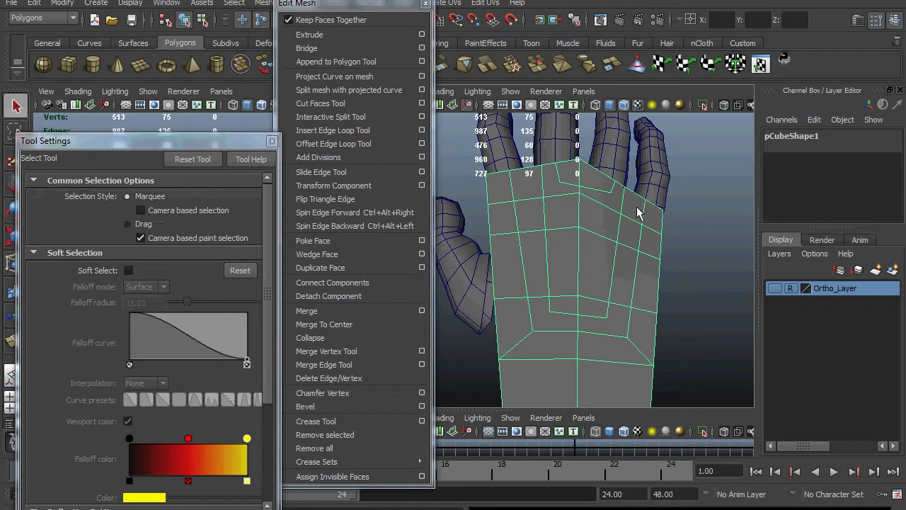
# Cut a still smaller U-shaped edge path nested inside the one at the palm's upper peak
pyautogui.click(422, 117)
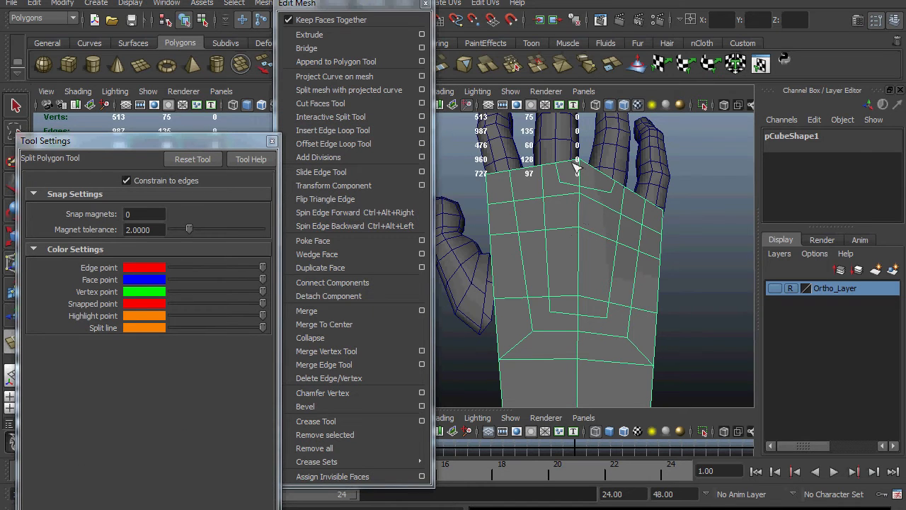
pyautogui.click(191, 178)
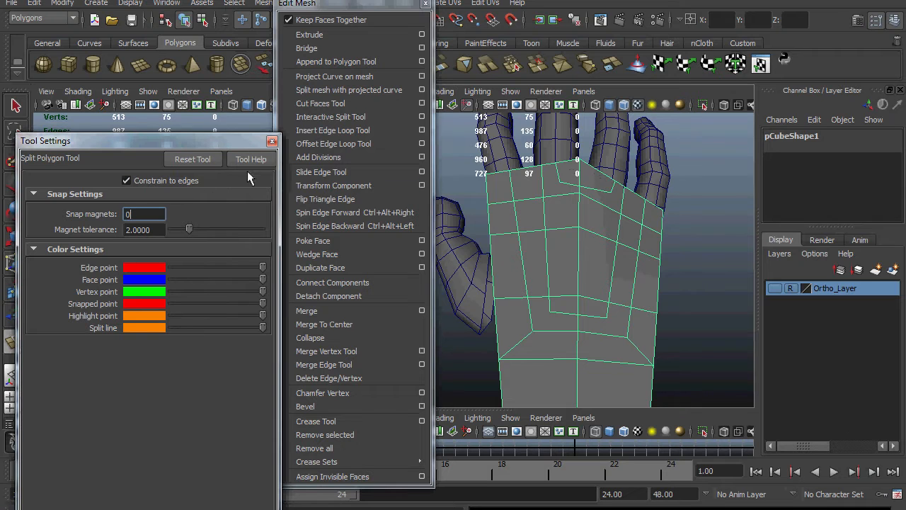
pyautogui.click(600, 171)
pyautogui.press('q')
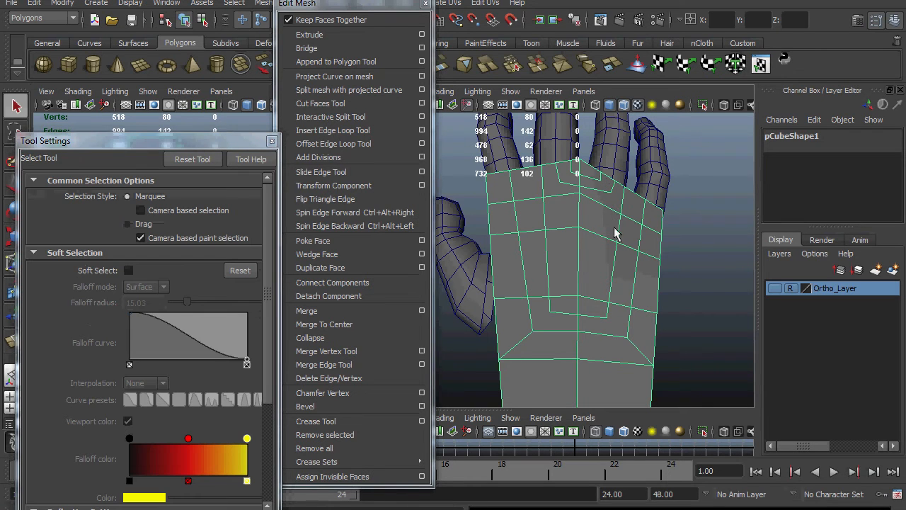
# Leave the Interactive Split Tool and close the Tool Settings and floating Edit Mesh windows
pyautogui.click(393, 117)
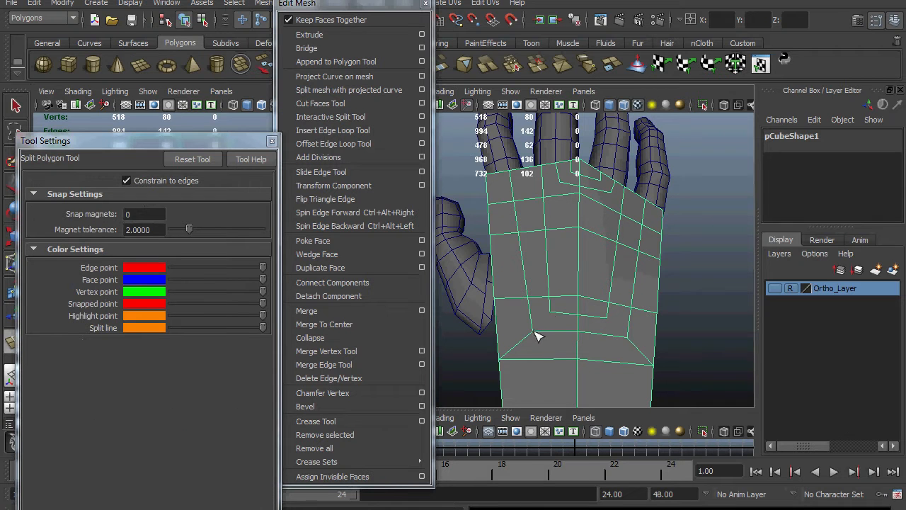
pyautogui.press('q')
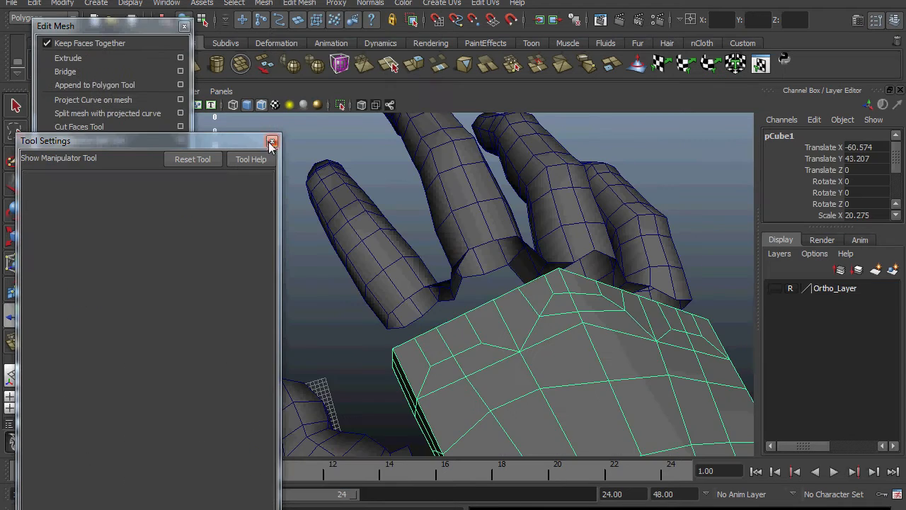
pyautogui.click(271, 143)
pyautogui.click(184, 27)
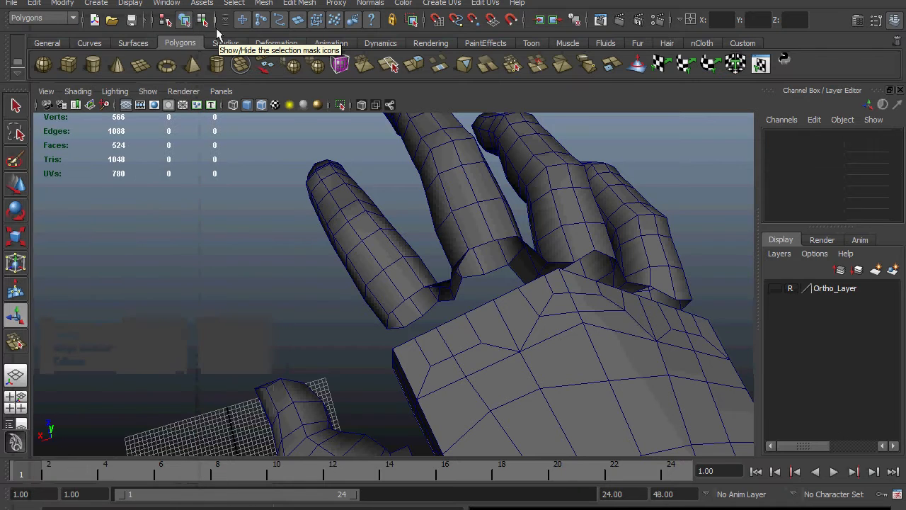
# Float the Mesh and Edit Mesh command windows side by side and select the palm together with the finger mesh
pyautogui.click(460, 372)
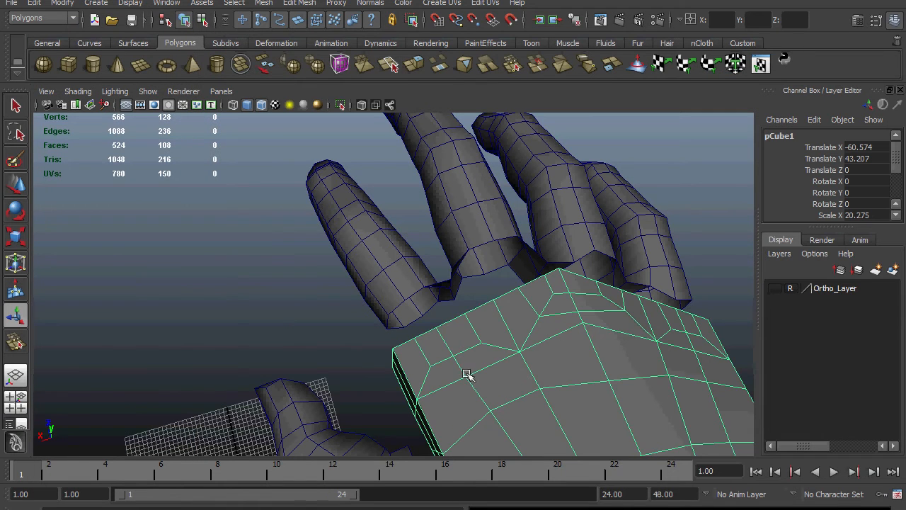
pyautogui.click(263, 4)
pyautogui.moveTo(281, 5)
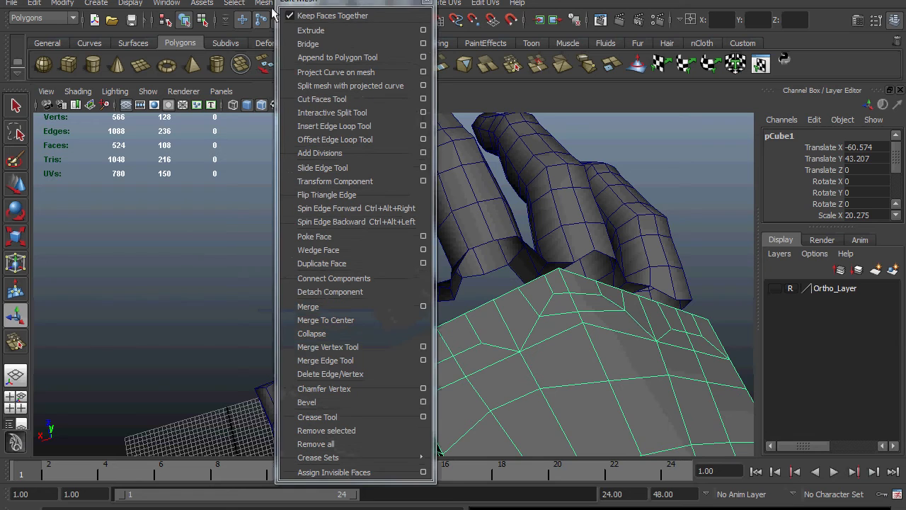
pyautogui.click(265, 4)
pyautogui.click(282, 12)
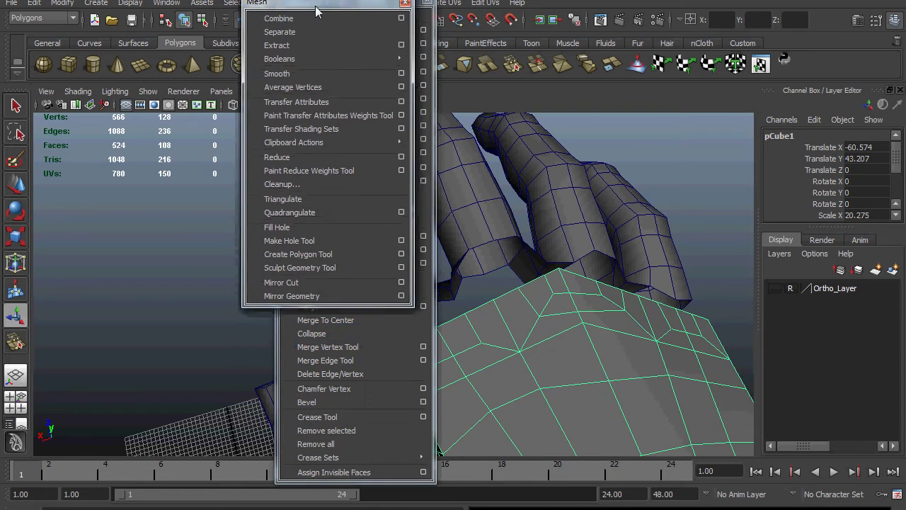
pyautogui.moveTo(314, 3); pyautogui.dragTo(276, 125)
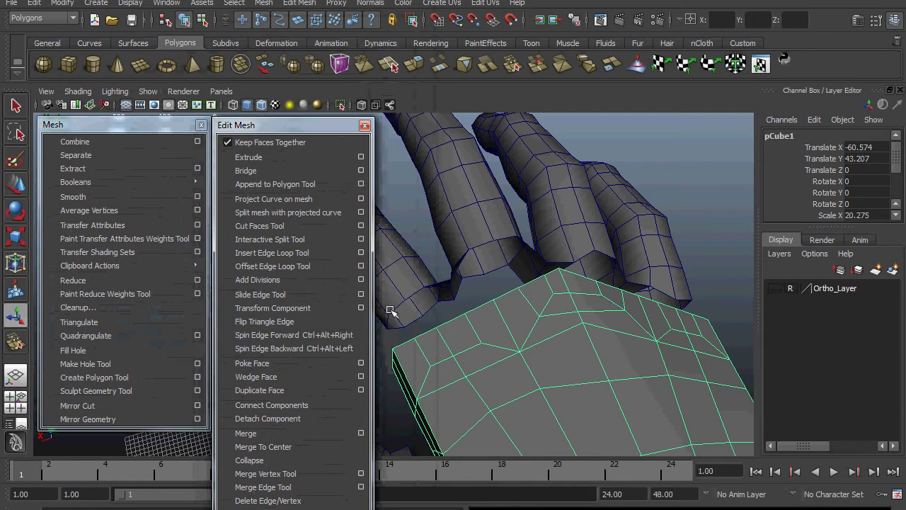
pyautogui.click(506, 247)
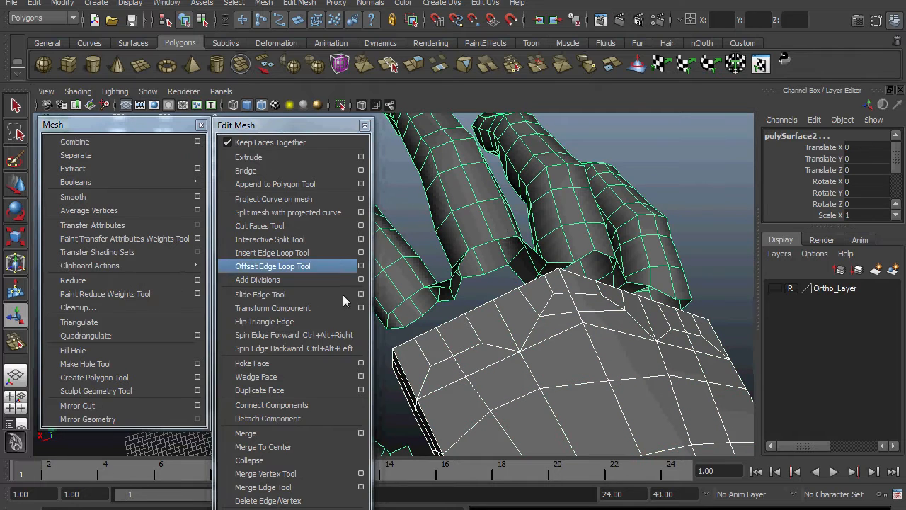
pyautogui.click(360, 475)
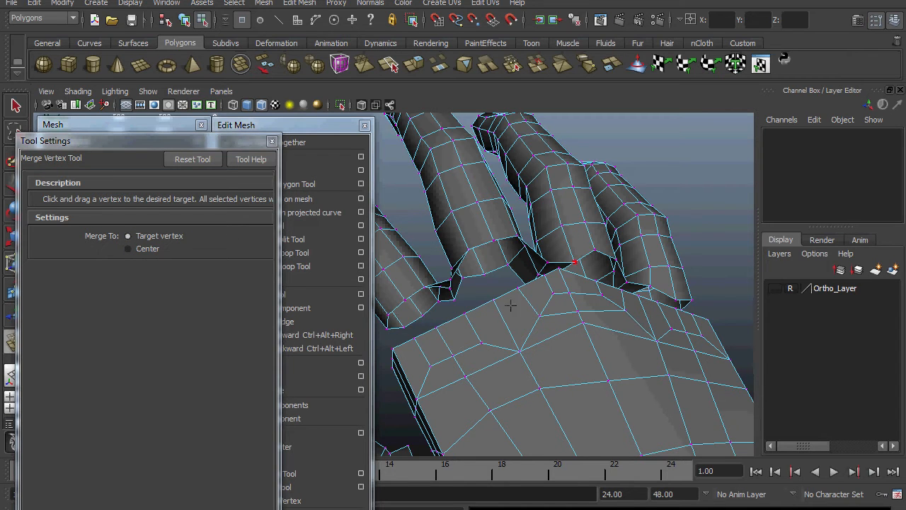
pyautogui.keyDown('alt'); pyautogui.moveTo(510, 305); pyautogui.dragTo(536, 317); pyautogui.keyUp('alt')
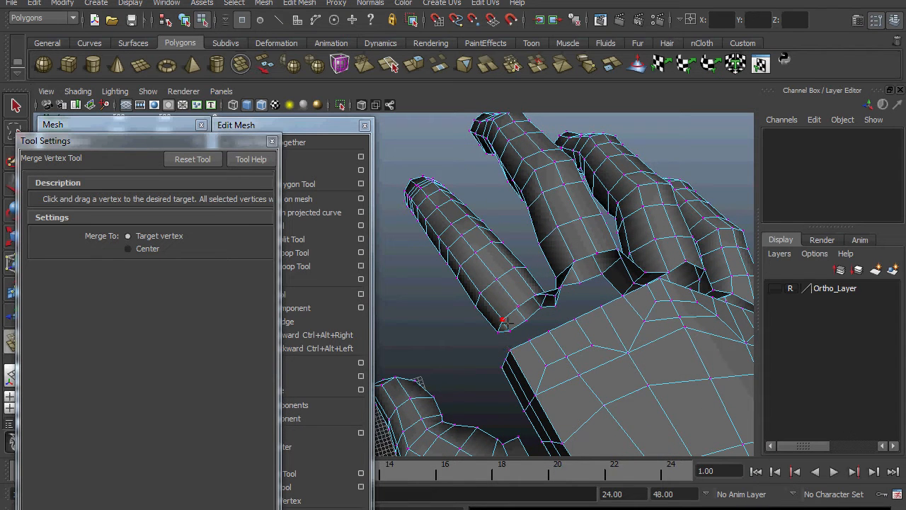
pyautogui.press('v')
pyautogui.moveTo(621, 357); pyautogui.dragTo(637, 338, button='right')
pyautogui.press('w')
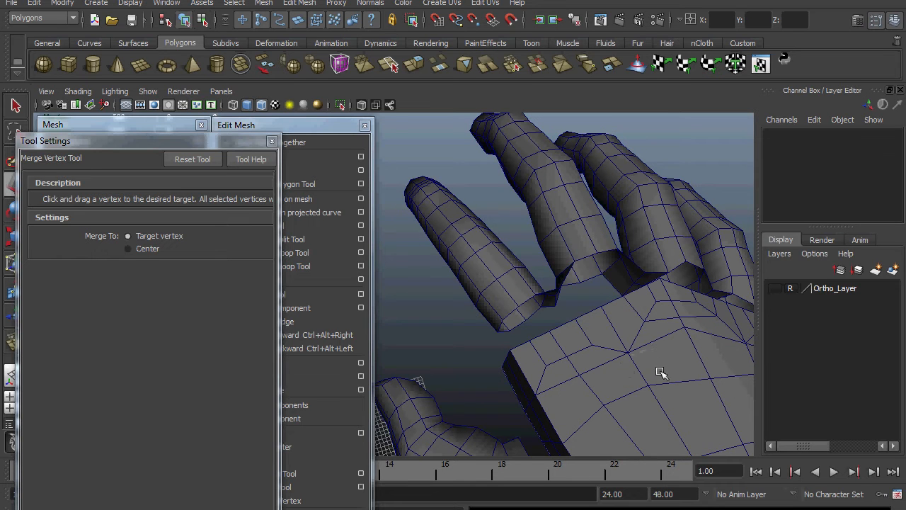
# Select the palm together with the finger mesh and combine them into one polygon object
pyautogui.click(658, 370)
pyautogui.click(599, 234)
pyautogui.click(680, 405)
pyautogui.click(594, 241)
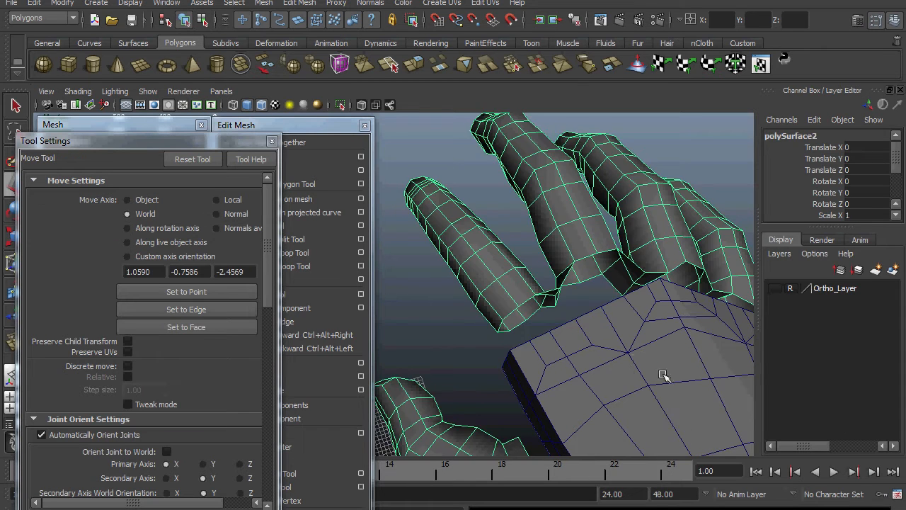
pyautogui.click(668, 393)
pyautogui.click(166, 121)
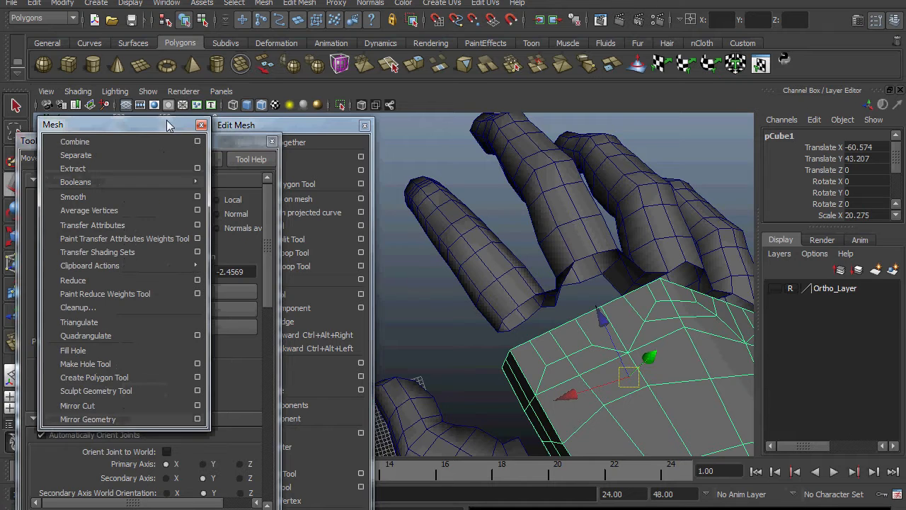
pyautogui.click(315, 125)
pyautogui.keyDown('shift'); pyautogui.click(575, 212); pyautogui.keyUp('shift')
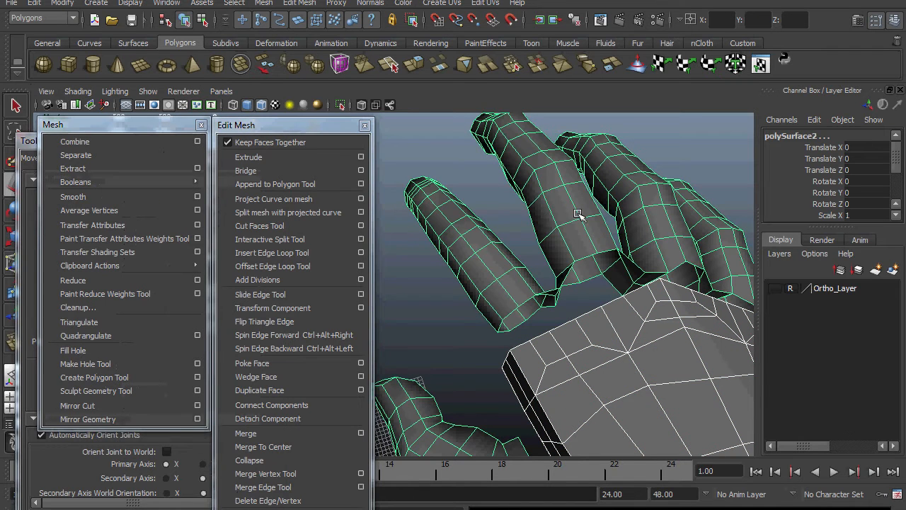
pyautogui.click(75, 142)
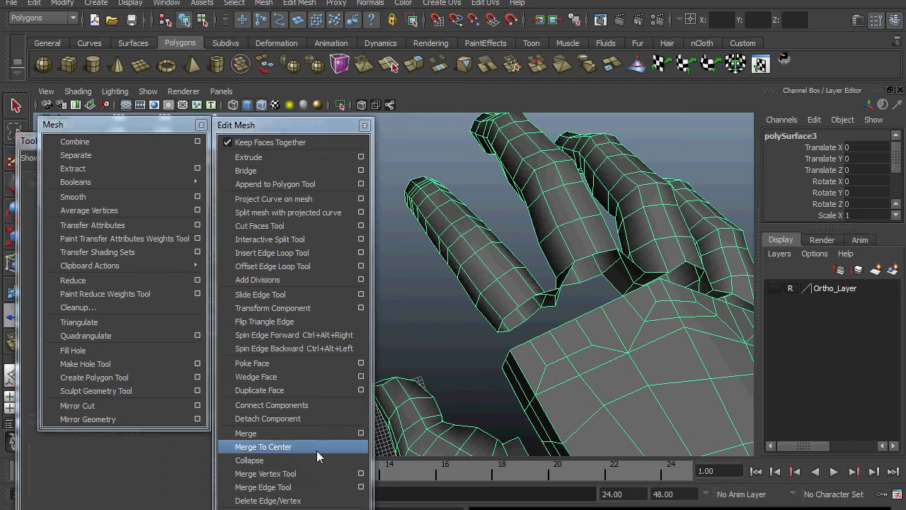
# Merge the palm's border vertices onto the matching base vertices of the index and middle fingers with the Merge Vertex Tool
pyautogui.click(298, 473)
pyautogui.moveTo(502, 321); pyautogui.dragTo(503, 323)
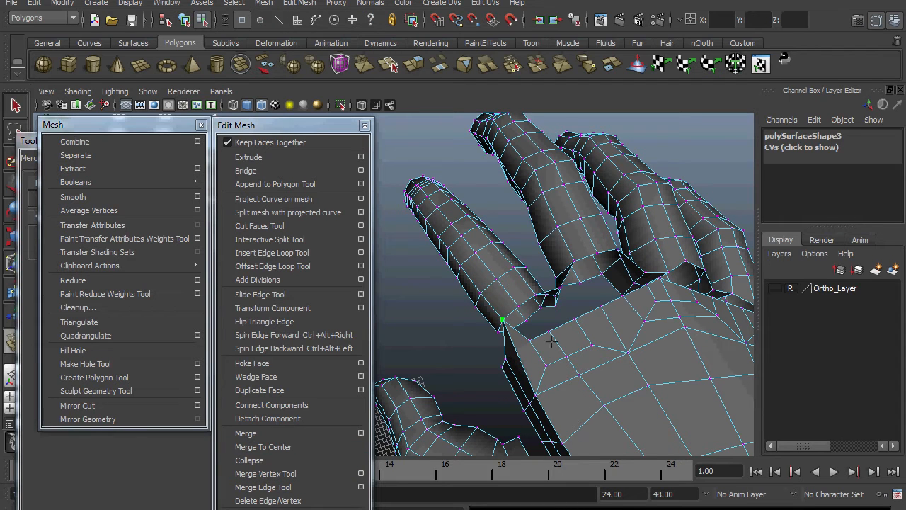
pyautogui.keyDown('alt'); pyautogui.moveTo(606, 334); pyautogui.dragTo(502, 352); pyautogui.keyUp('alt')
pyautogui.moveTo(519, 387); pyautogui.dragTo(560, 331)
pyautogui.moveTo(517, 393); pyautogui.dragTo(567, 345)
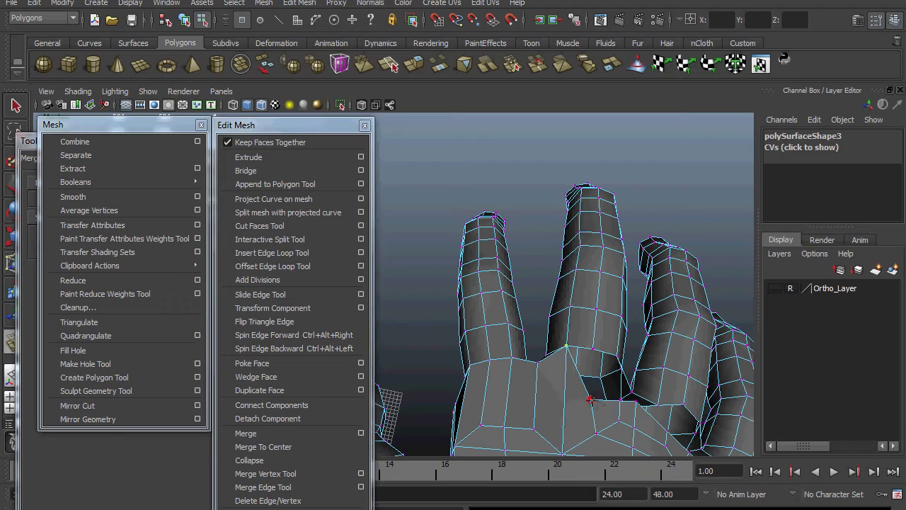
pyautogui.moveTo(589, 400); pyautogui.dragTo(592, 347)
pyautogui.moveTo(619, 400); pyautogui.dragTo(617, 354)
# Merge the palm's border vertices onto the matching base vertices of the ring and little fingers on the same side
pyautogui.keyDown('alt'); pyautogui.moveTo(637, 351); pyautogui.dragTo(645, 397); pyautogui.keyUp('alt')
pyautogui.keyDown('alt'); pyautogui.moveTo(646, 398); pyautogui.dragTo(648, 370, button='right'); pyautogui.keyUp('alt')
pyautogui.keyDown('alt'); pyautogui.moveTo(647, 371); pyautogui.dragTo(640, 278, button='middle'); pyautogui.keyUp('alt')
pyautogui.keyDown('alt'); pyautogui.moveTo(640, 279); pyautogui.dragTo(612, 325); pyautogui.keyUp('alt')
pyautogui.moveTo(533, 343); pyautogui.dragTo(518, 260)
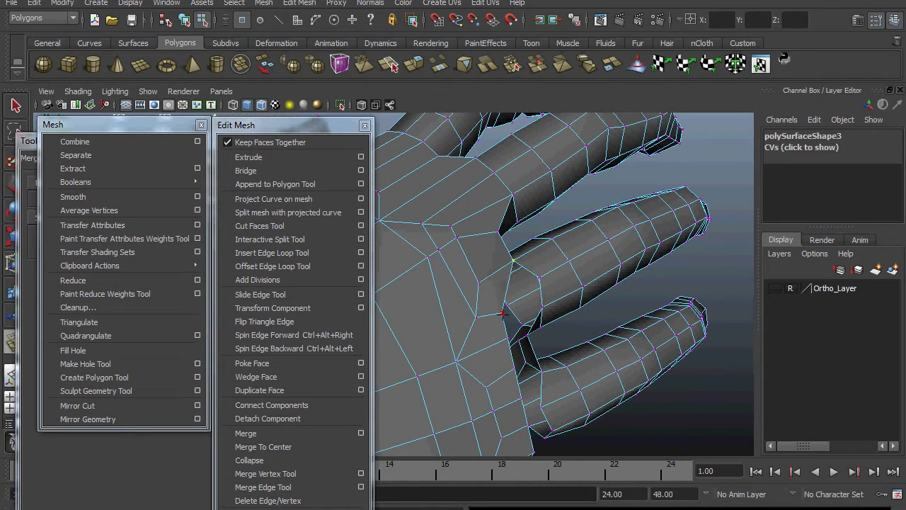
pyautogui.moveTo(502, 313); pyautogui.dragTo(539, 277)
pyautogui.moveTo(542, 327); pyautogui.dragTo(626, 372)
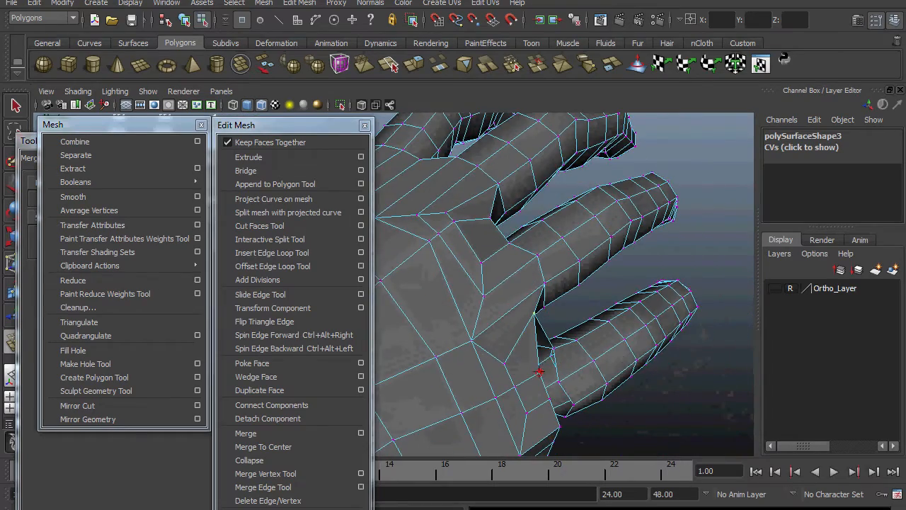
pyautogui.moveTo(540, 372); pyautogui.dragTo(530, 273)
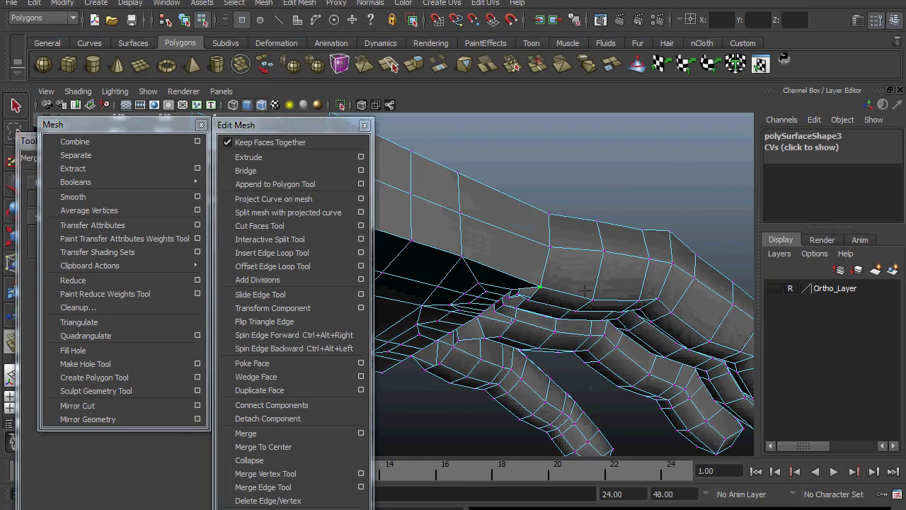
# Merge the palm's border vertices to the little, ring and middle finger bases on the opposite side of the hand
pyautogui.keyDown('alt'); pyautogui.moveTo(585, 291); pyautogui.dragTo(592, 229); pyautogui.keyUp('alt')
pyautogui.moveTo(532, 175); pyautogui.dragTo(530, 176)
pyautogui.keyDown('alt'); pyautogui.moveTo(536, 179); pyautogui.dragTo(575, 184); pyautogui.keyUp('alt')
pyautogui.moveTo(491, 189); pyautogui.dragTo(499, 302)
pyautogui.keyDown('alt'); pyautogui.moveTo(500, 302); pyautogui.dragTo(522, 288, button='middle'); pyautogui.keyUp('alt')
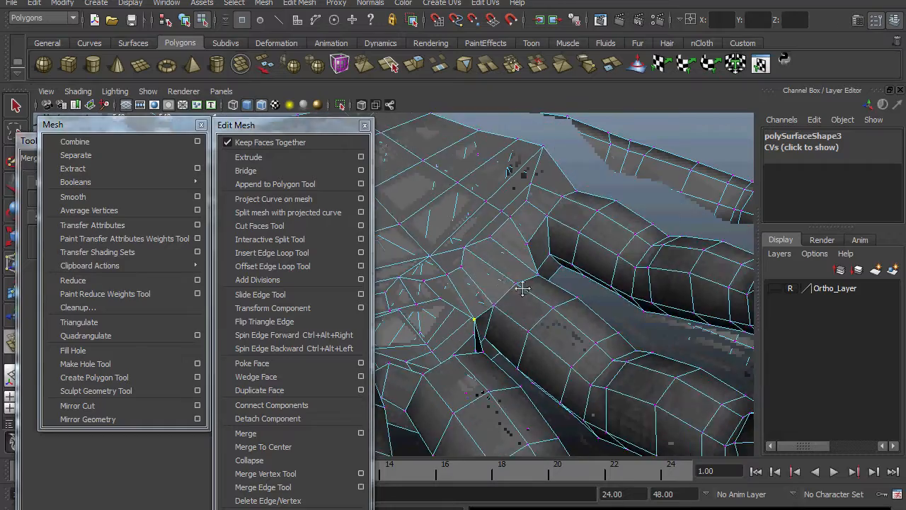
pyautogui.keyDown('alt'); pyautogui.moveTo(522, 288); pyautogui.dragTo(600, 311); pyautogui.keyUp('alt')
pyautogui.moveTo(562, 335); pyautogui.dragTo(594, 377)
pyautogui.moveTo(495, 339); pyautogui.dragTo(500, 403)
pyautogui.keyDown('alt'); pyautogui.moveTo(526, 386); pyautogui.dragTo(532, 348); pyautogui.keyUp('alt')
pyautogui.keyDown('alt'); pyautogui.moveTo(532, 348); pyautogui.dragTo(621, 273, button='middle'); pyautogui.keyUp('alt')
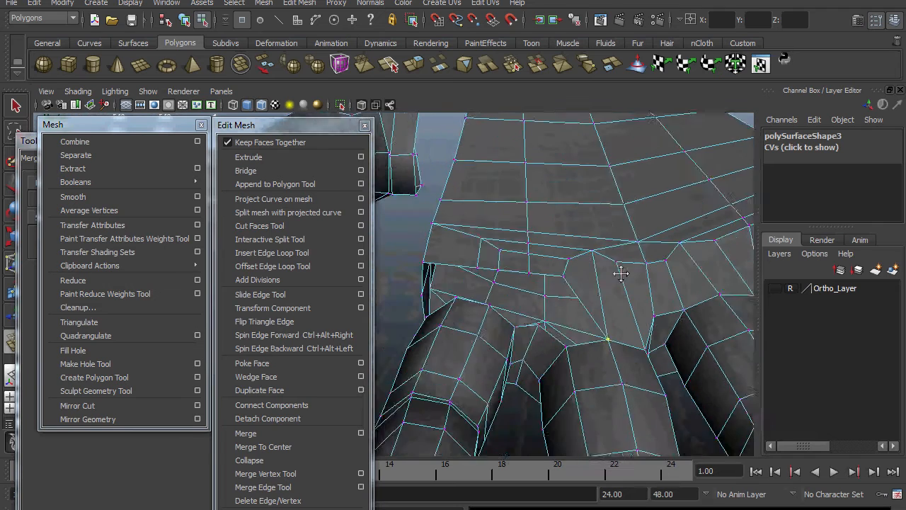
# Merge the remaining palm border vertices around the index finger's base and the palm's thumb-side corner
pyautogui.keyDown('alt'); pyautogui.moveTo(621, 273); pyautogui.dragTo(594, 369); pyautogui.keyUp('alt')
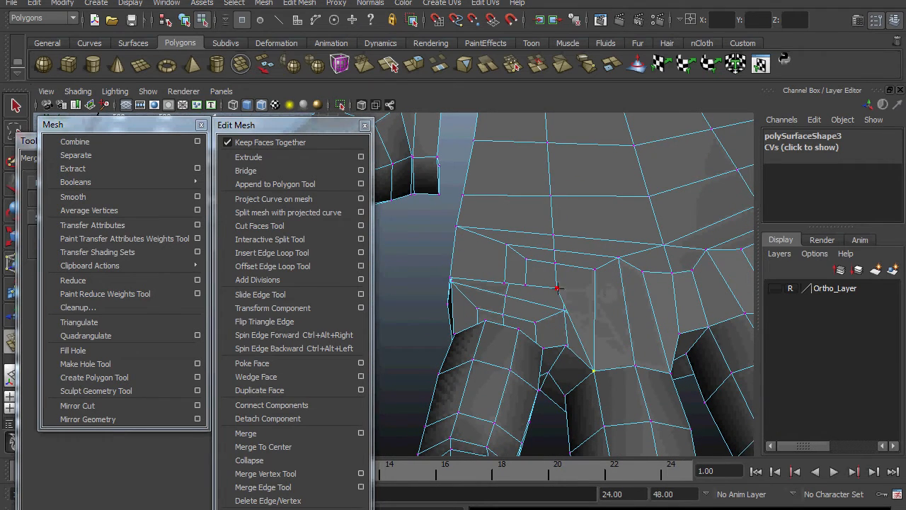
pyautogui.moveTo(557, 287); pyautogui.dragTo(567, 345)
pyautogui.moveTo(525, 284); pyautogui.dragTo(541, 347)
pyautogui.moveTo(505, 286); pyautogui.dragTo(519, 329)
pyautogui.moveTo(455, 282); pyautogui.dragTo(601, 266)
pyautogui.moveTo(473, 229); pyautogui.dragTo(512, 223)
pyautogui.keyDown('alt'); pyautogui.moveTo(512, 224); pyautogui.dragTo(495, 375); pyautogui.keyUp('alt')
# Switch to the four-view layout and enlarge the perspective view downward
pyautogui.click(11, 402)
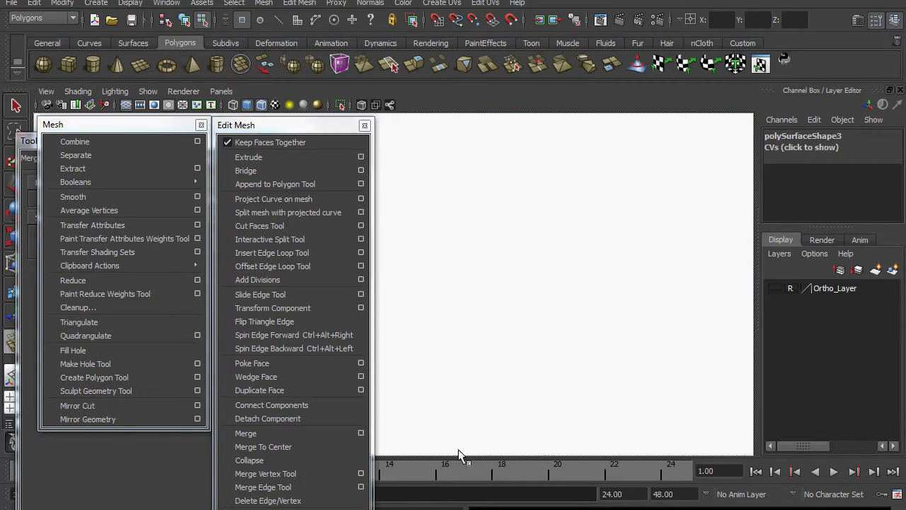
pyautogui.click(477, 278)
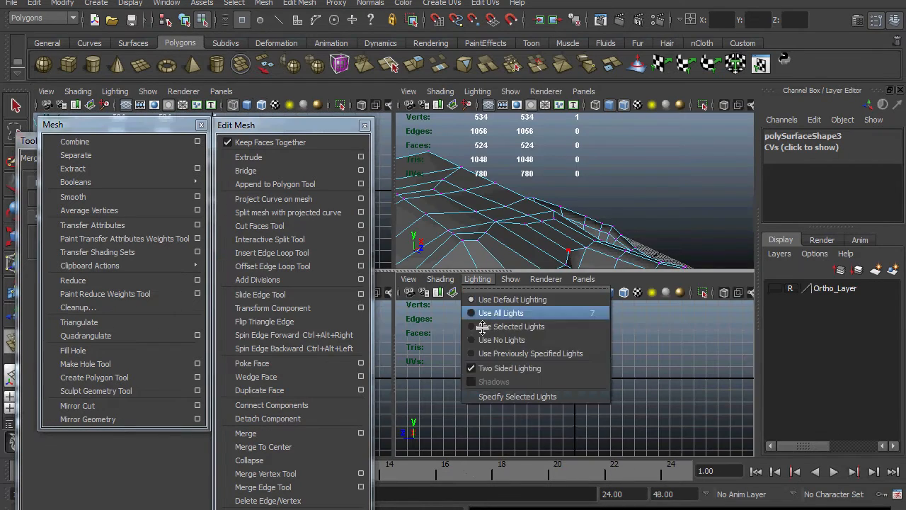
pyautogui.click(485, 277)
pyautogui.click(484, 272)
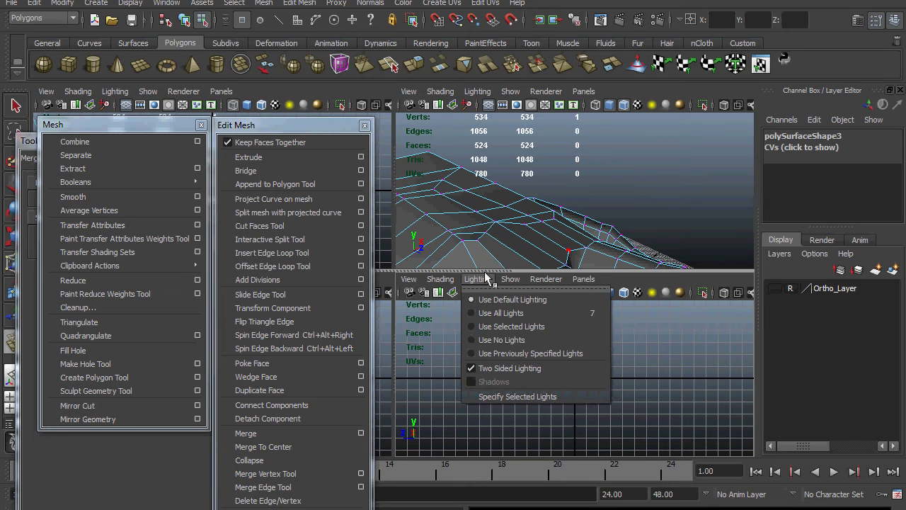
pyautogui.click(485, 277)
pyautogui.moveTo(484, 271); pyautogui.dragTo(499, 411)
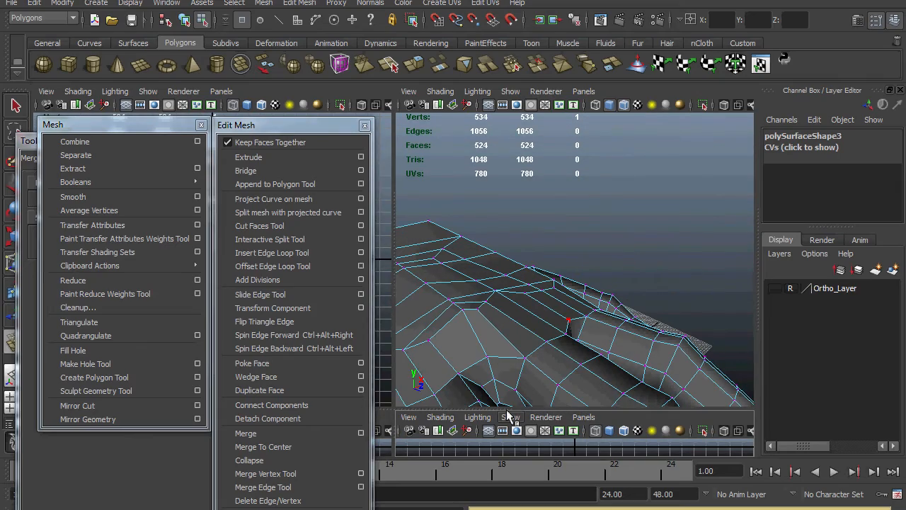
# Hide the grid in the perspective view and bring the whole hand into frame
pyautogui.keyDown('alt'); pyautogui.moveTo(668, 266); pyautogui.dragTo(542, 202); pyautogui.keyUp('alt')
pyautogui.keyDown('alt'); pyautogui.moveTo(566, 286); pyautogui.dragTo(557, 279); pyautogui.keyUp('alt')
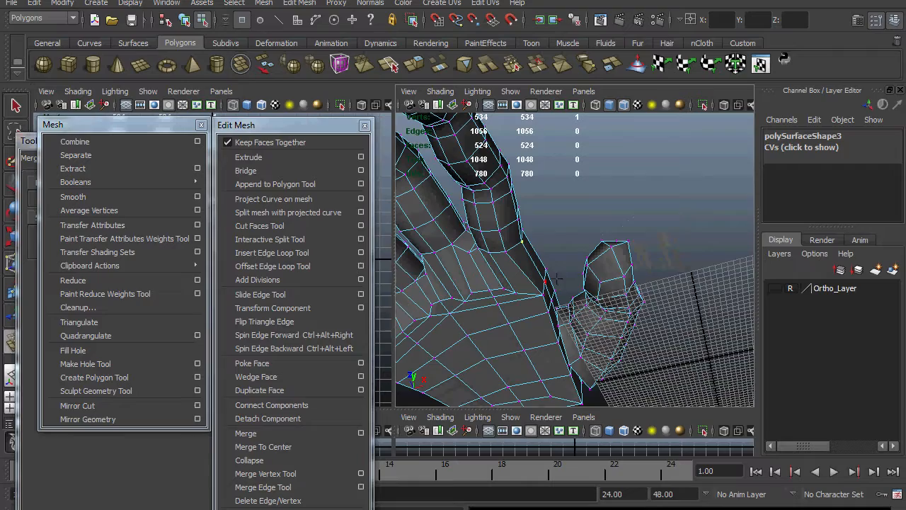
pyautogui.click(489, 106)
pyautogui.keyDown('alt'); pyautogui.moveTo(639, 301); pyautogui.dragTo(588, 195, button='right'); pyautogui.keyUp('alt')
pyautogui.moveTo(587, 194)
pyautogui.keyDown('alt'); pyautogui.mouseDown()
pyautogui.moveTo(643, 203)
pyautogui.moveTo(602, 186)
pyautogui.mouseUp(); pyautogui.keyUp('alt')
# Select the palm's corner vertex below the little finger and enable soft selection with a falloff radius of 15
pyautogui.moveTo(501, 275); pyautogui.dragTo(501, 271, button='right')
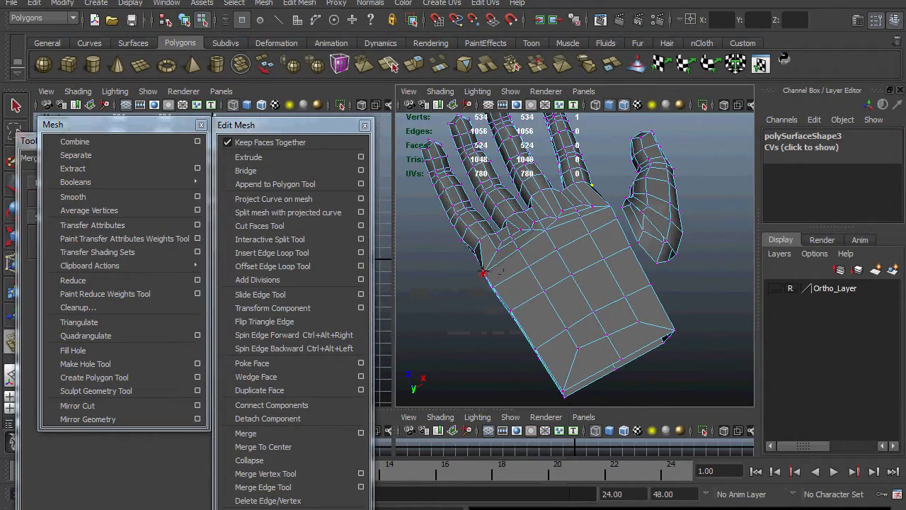
pyautogui.press('w')
pyautogui.click(485, 273)
pyautogui.keyDown('alt'); pyautogui.moveTo(504, 263); pyautogui.dragTo(540, 300); pyautogui.keyUp('alt')
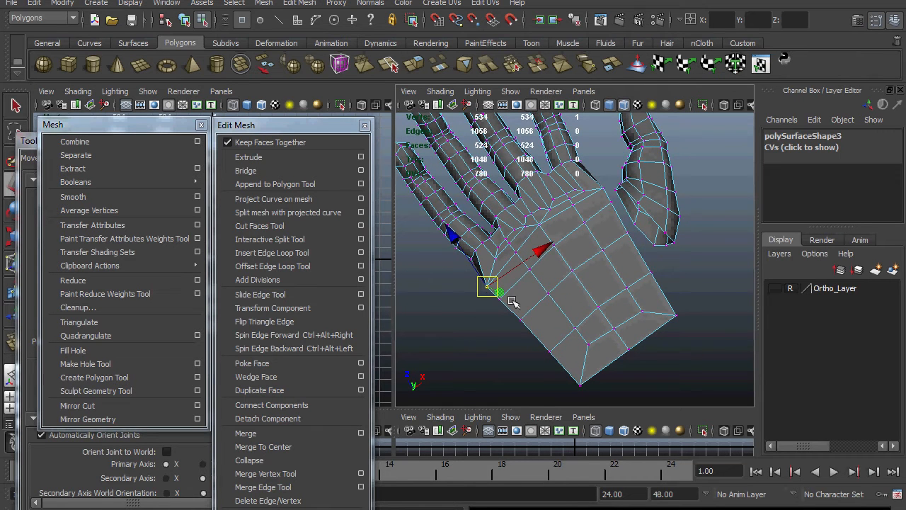
pyautogui.press('b')
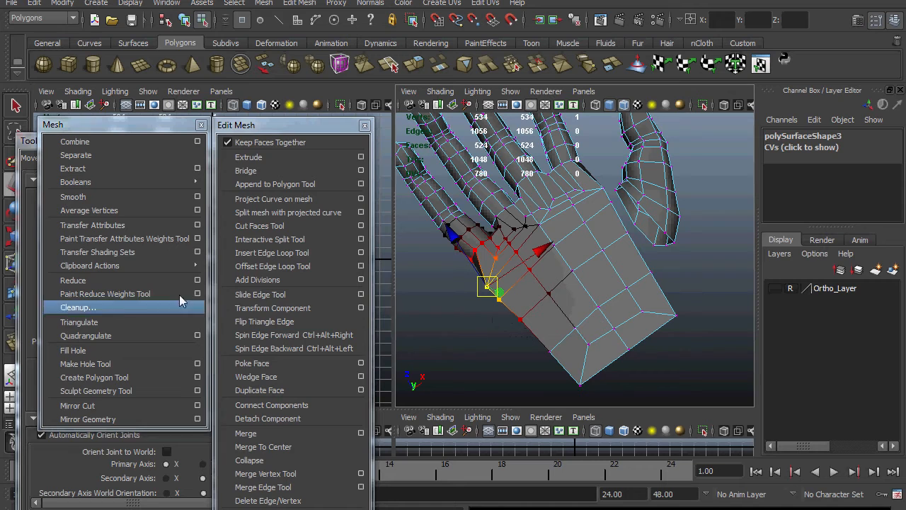
pyautogui.click(33, 141)
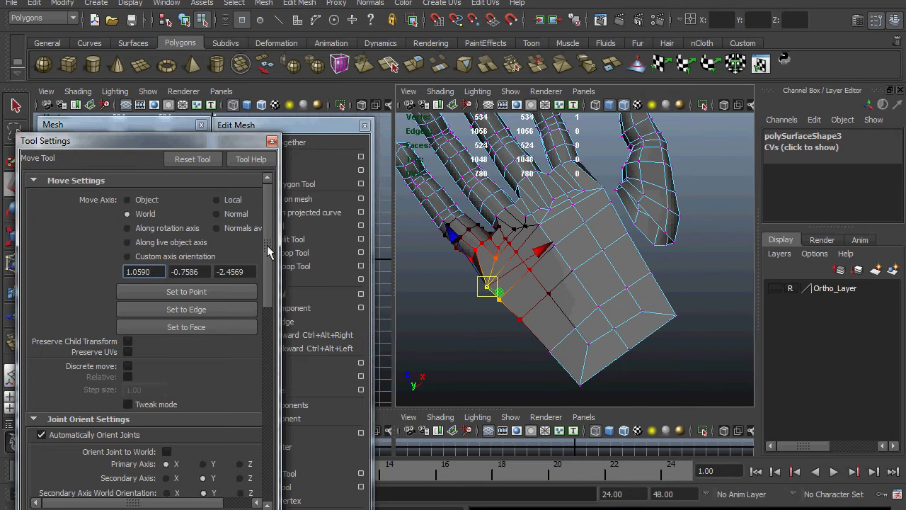
pyautogui.moveTo(268, 252); pyautogui.dragTo(260, 397)
pyautogui.write('15')
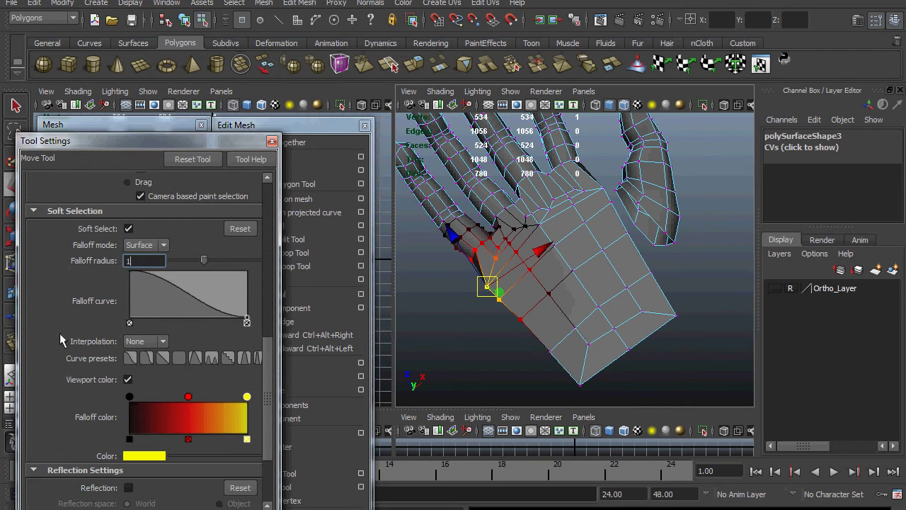
pyautogui.press('Return')
# Move the vertices along the palm's little-finger edge inward toward the wrist to round the outline
pyautogui.moveTo(482, 290); pyautogui.dragTo(496, 282)
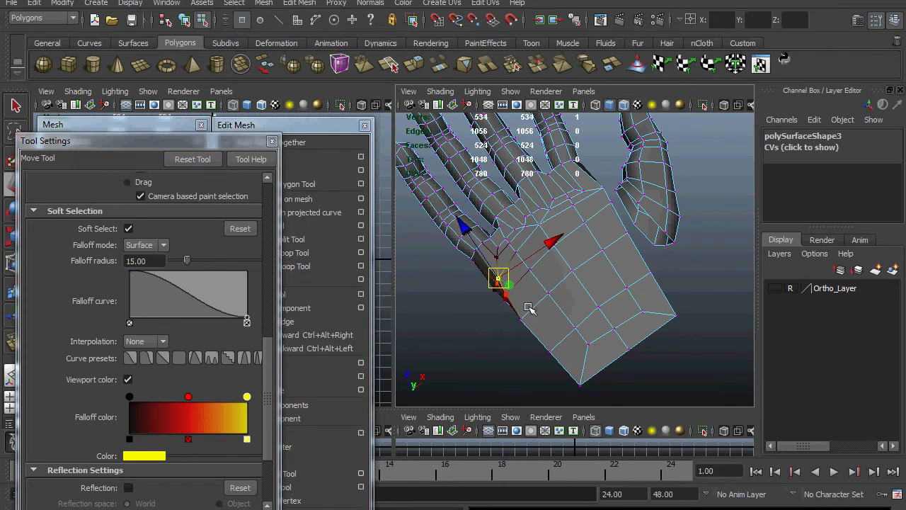
pyautogui.moveTo(520, 323); pyautogui.dragTo(562, 345)
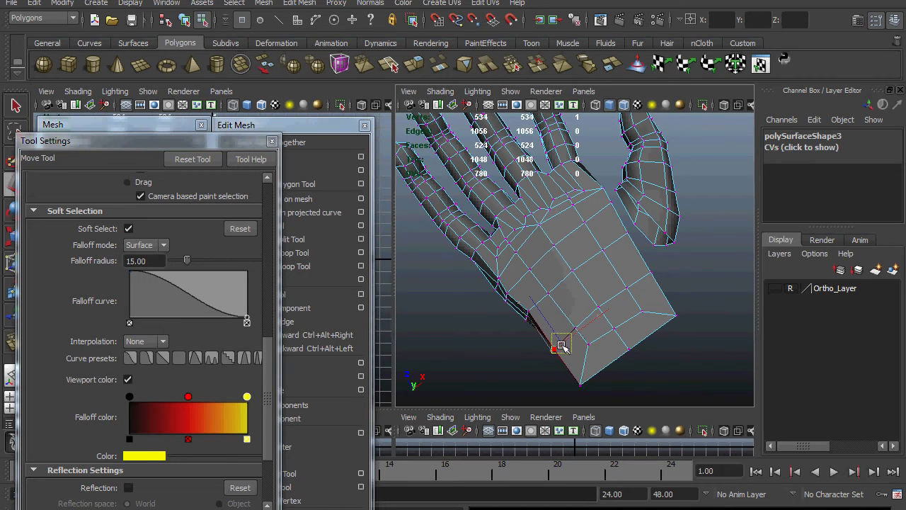
pyautogui.keyDown('alt'); pyautogui.moveTo(601, 376); pyautogui.dragTo(572, 348); pyautogui.keyUp('alt')
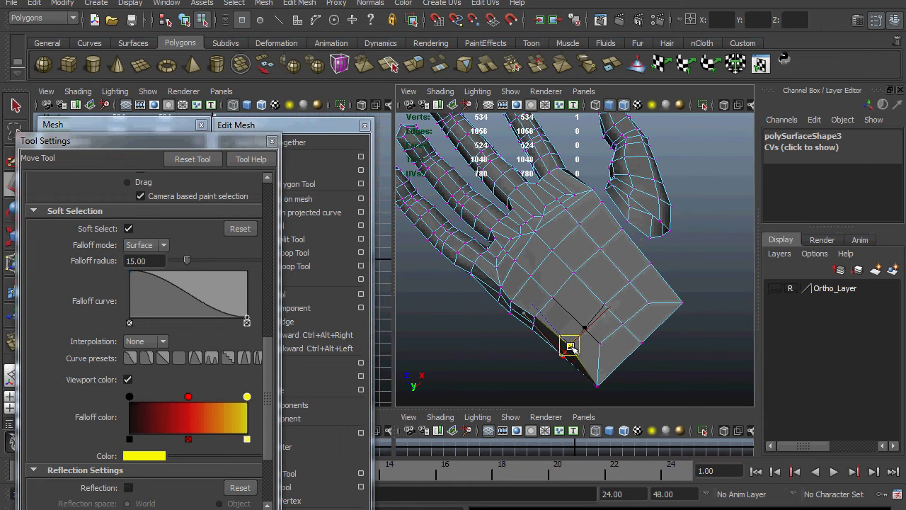
pyautogui.click(599, 386)
# Reshape the little-finger edge of the palm on the opposite side by moving its border vertices inward
pyautogui.keyDown('alt'); pyautogui.moveTo(623, 332); pyautogui.dragTo(542, 285); pyautogui.keyUp('alt')
pyautogui.moveTo(508, 257); pyautogui.dragTo(501, 236)
pyautogui.click(479, 247)
pyautogui.click(504, 238)
pyautogui.keyDown('alt'); pyautogui.moveTo(593, 252); pyautogui.dragTo(636, 201); pyautogui.keyUp('alt')
pyautogui.click(503, 198)
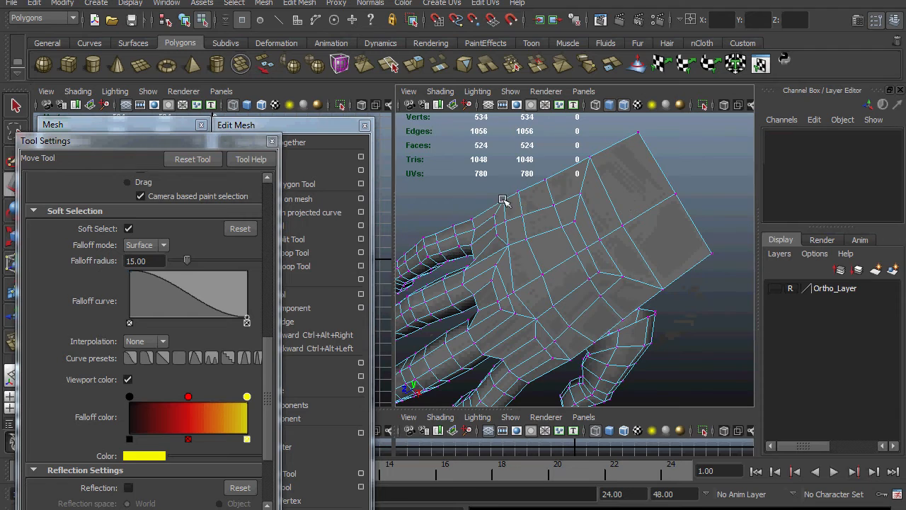
pyautogui.click(505, 201)
pyautogui.moveTo(509, 210); pyautogui.dragTo(554, 187)
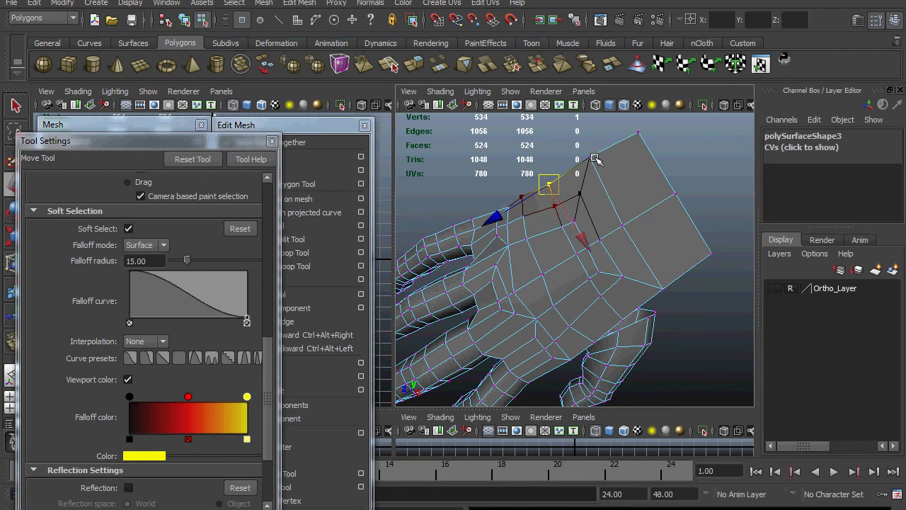